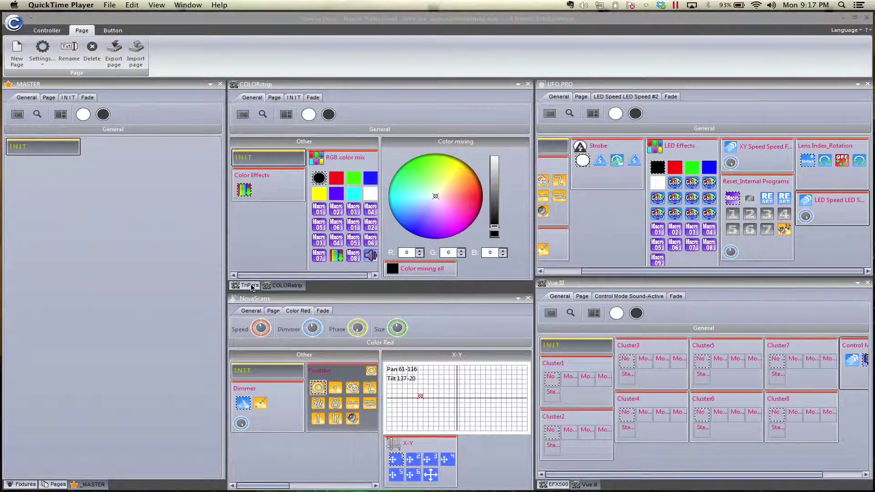
# Step: Check the TriPars panel, then pick a blue-purple hue on the COLORstrip colour wheel
pyautogui.click(250, 285)
pyautogui.click(273, 285)
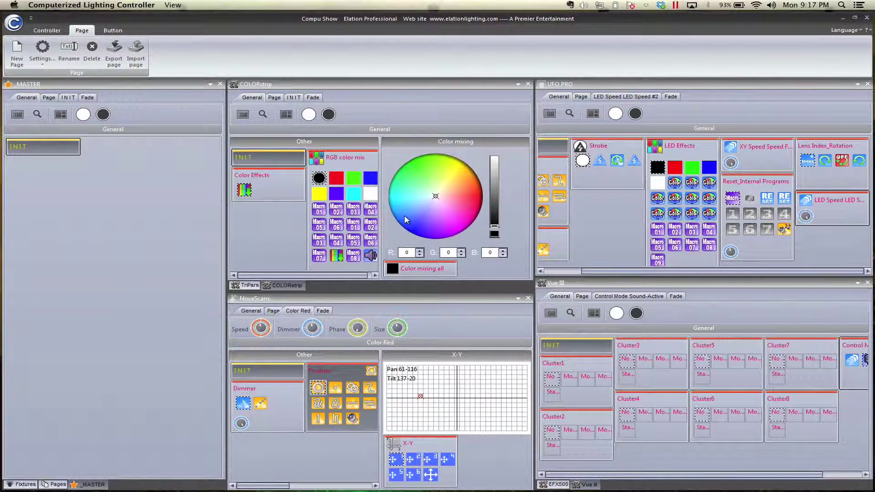
pyautogui.click(413, 202)
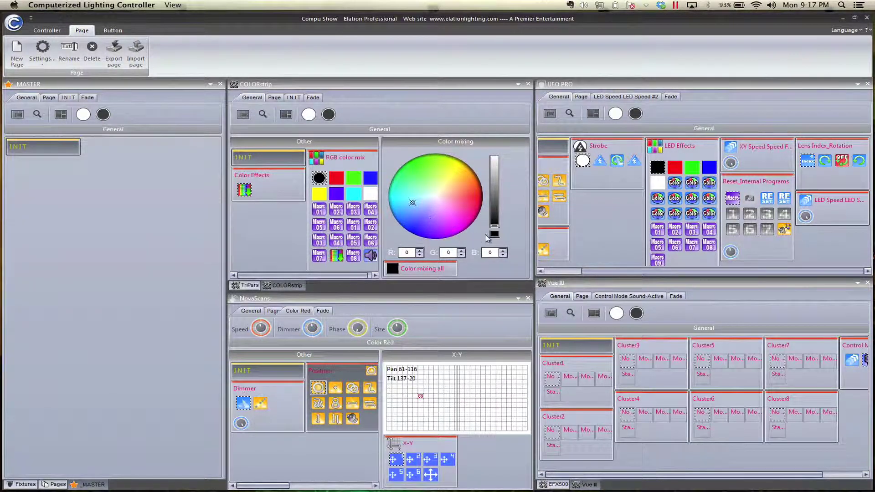
# Step: Mix TriPars to lavender, and raise COLORstrip brightness with its colour at deep blue R 0, G 33, B 255
pyautogui.click(253, 283)
pyautogui.click(434, 204)
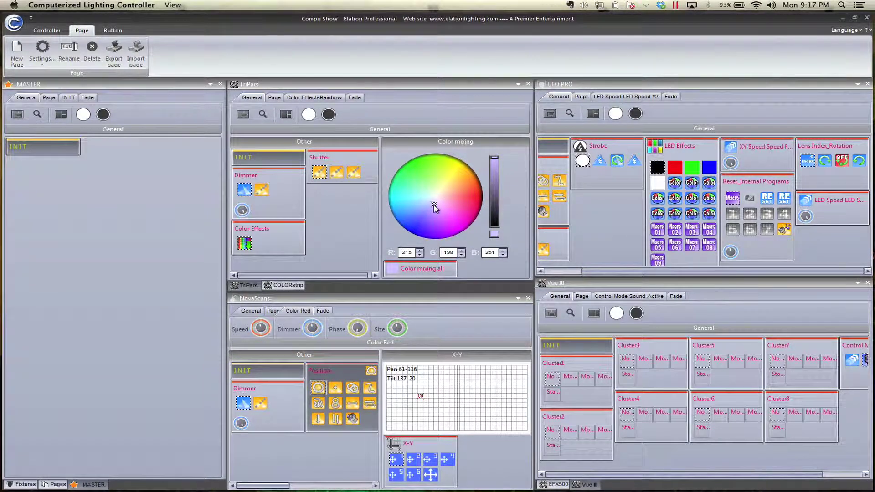
pyautogui.click(284, 285)
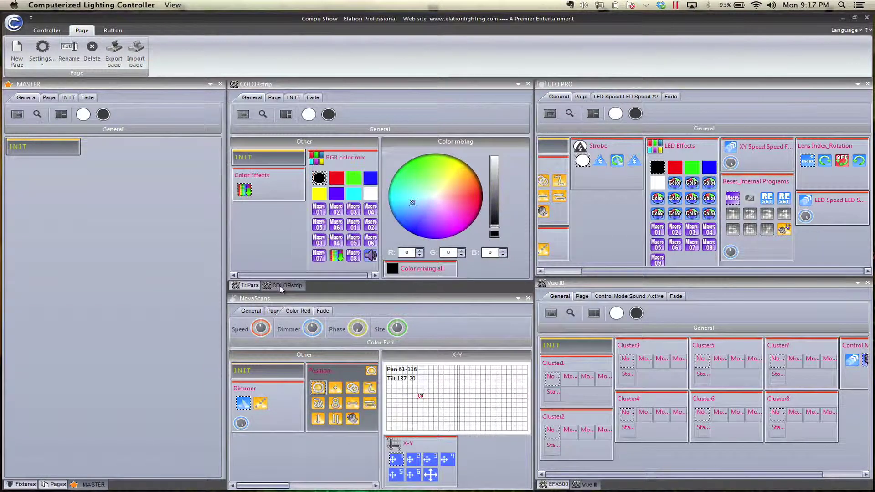
pyautogui.moveTo(495, 222); pyautogui.dragTo(496, 155)
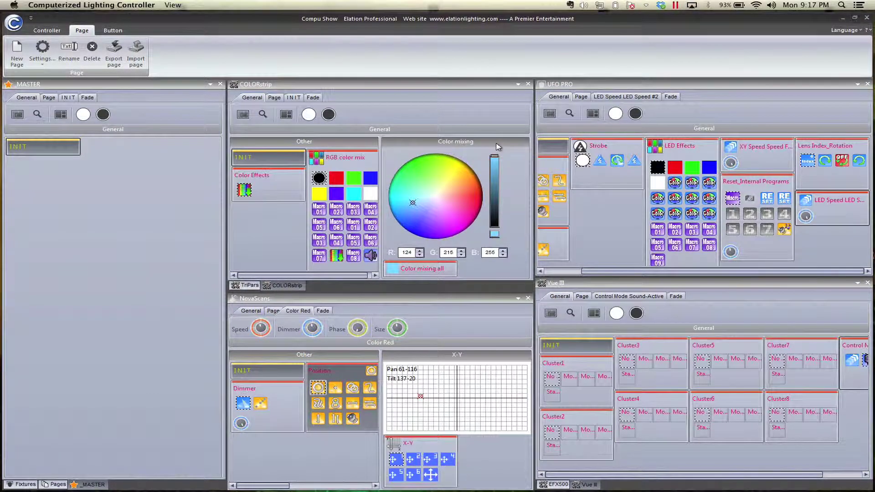
pyautogui.moveTo(427, 212); pyautogui.dragTo(406, 234)
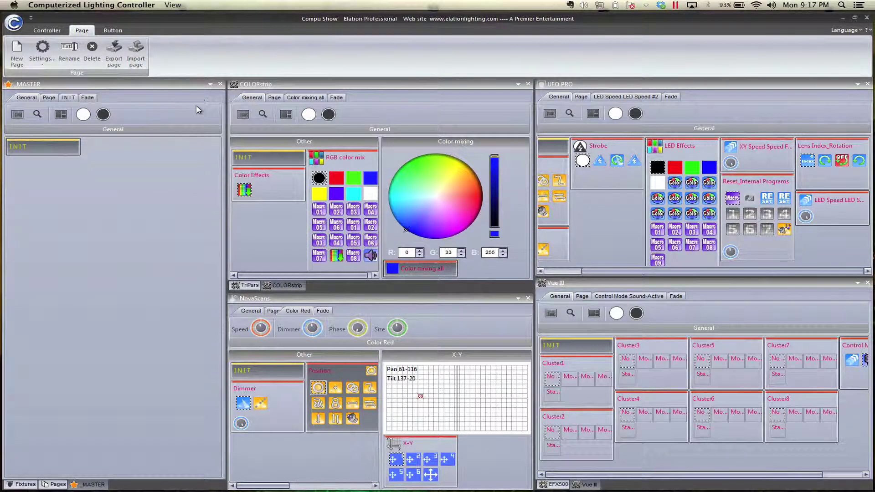
# Step: Add a new layer to the _MASTER page with default settings
pyautogui.click(210, 85)
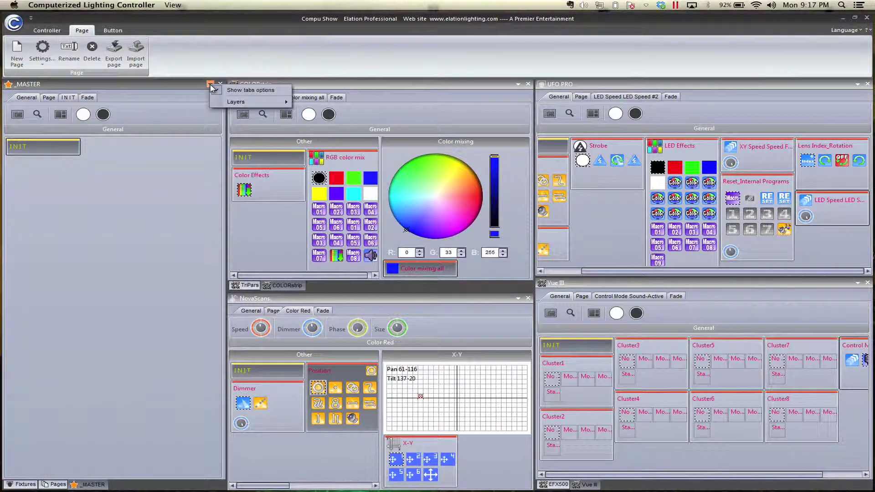
pyautogui.moveTo(218, 100)
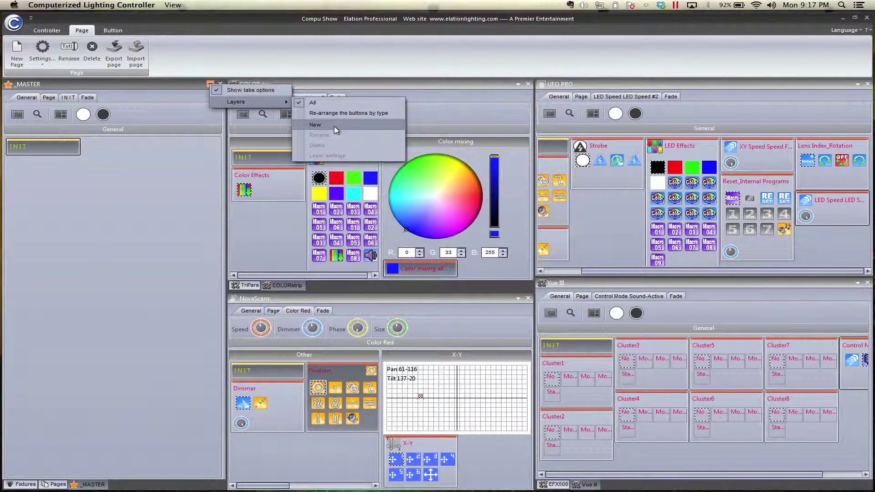
pyautogui.click(316, 125)
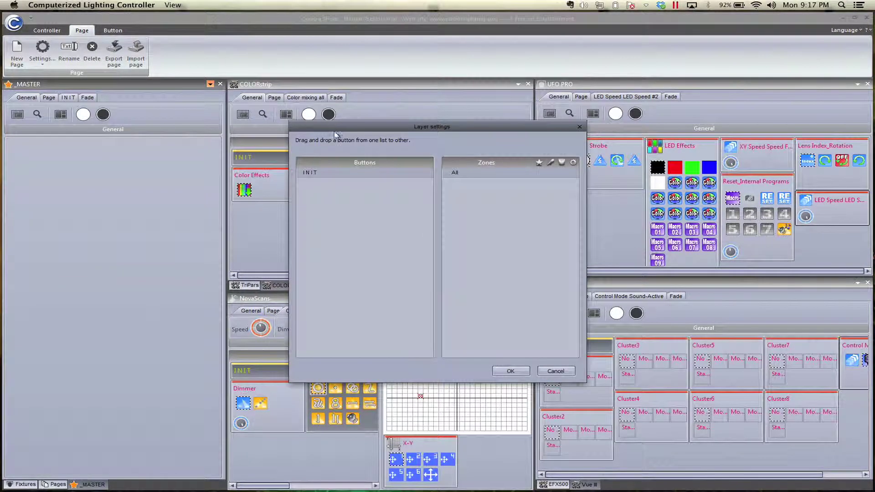
pyautogui.click(510, 370)
# Step: Rename the new _MASTER layer to Test
pyautogui.click(210, 84)
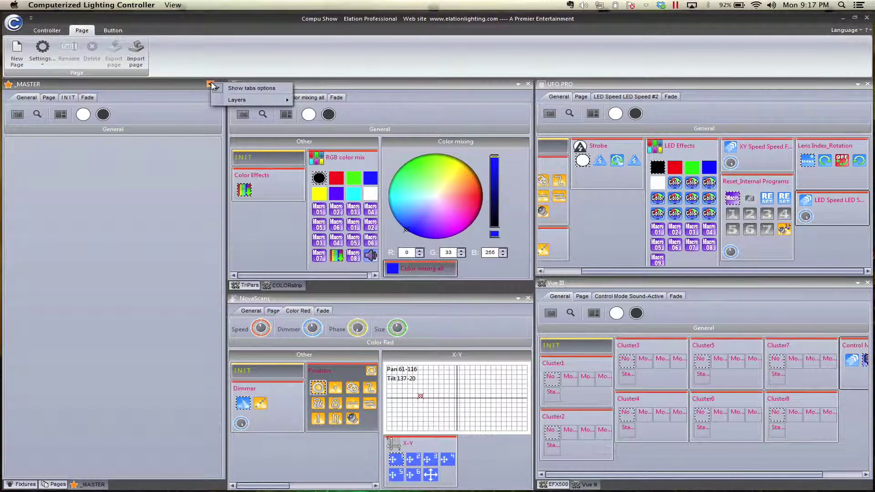
pyautogui.moveTo(287, 98)
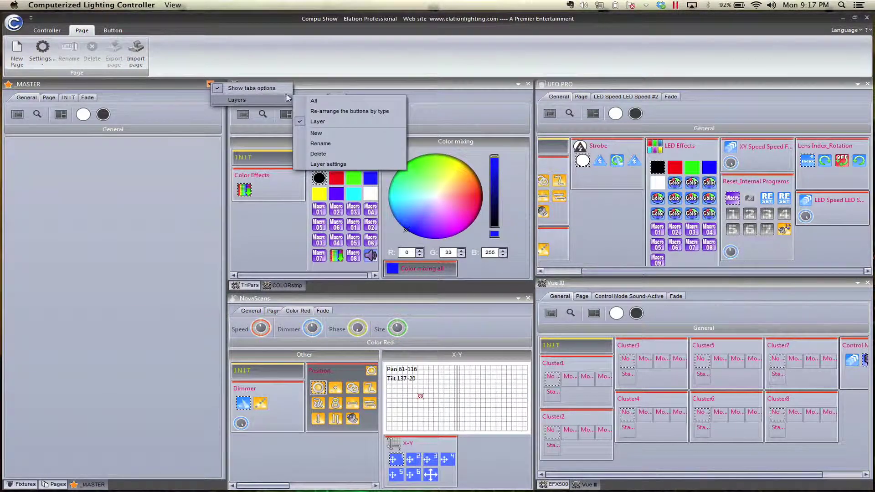
pyautogui.click(321, 143)
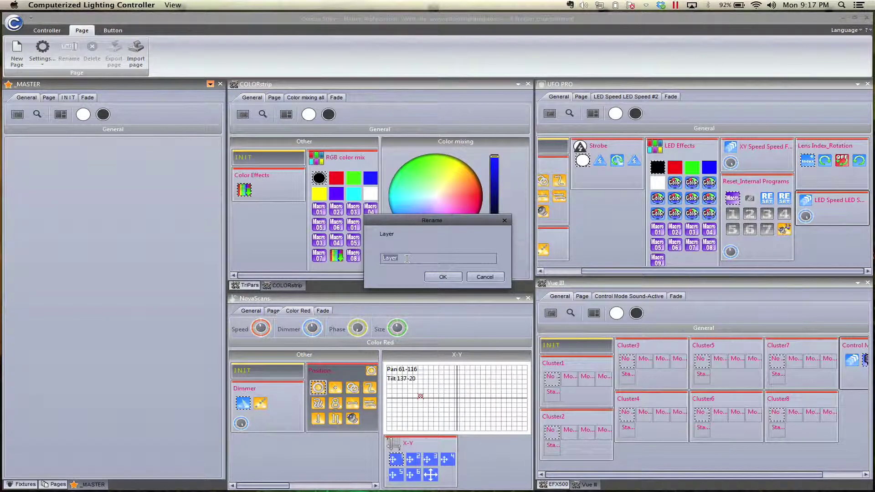
pyautogui.press('BackSpace')
pyautogui.press('Return')
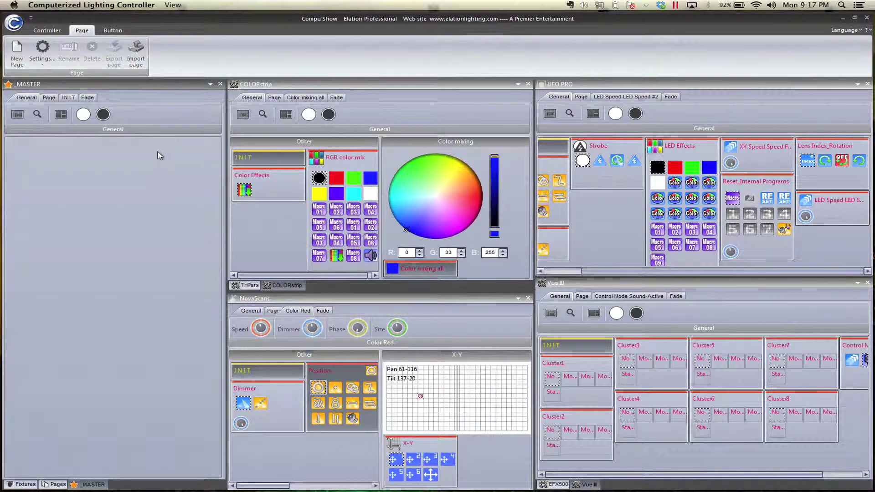
pyautogui.click(210, 85)
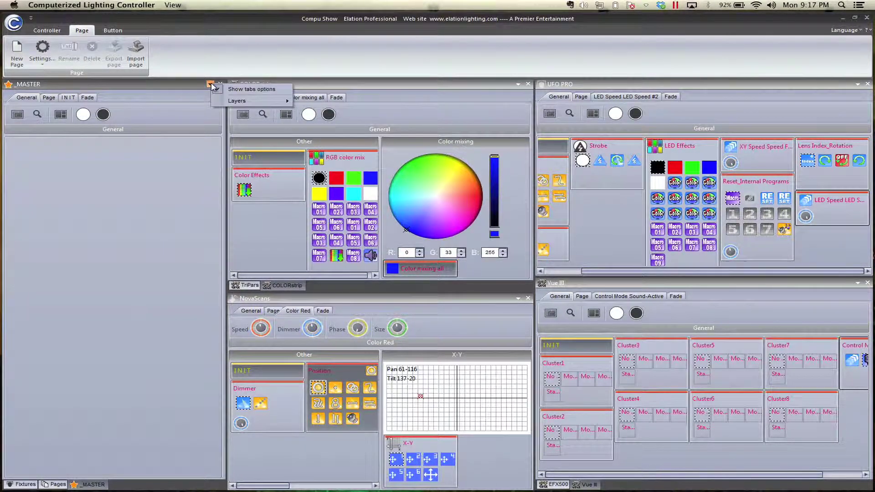
pyautogui.moveTo(248, 103)
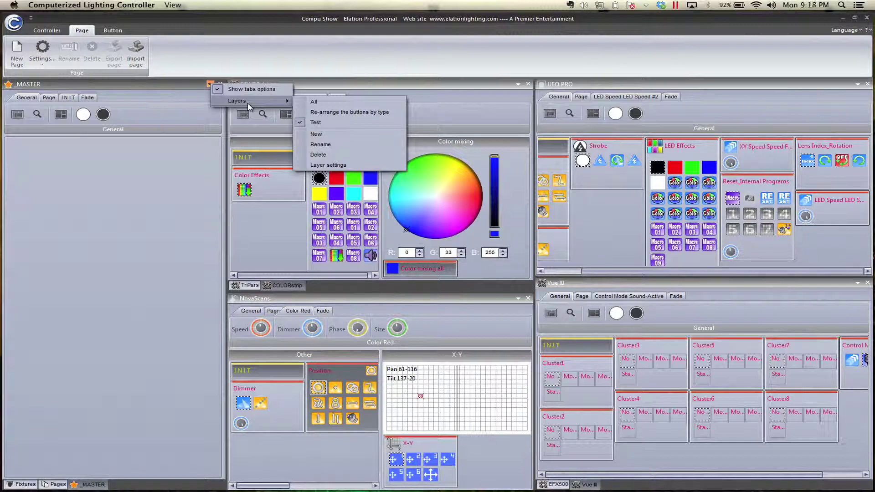
pyautogui.click(143, 196)
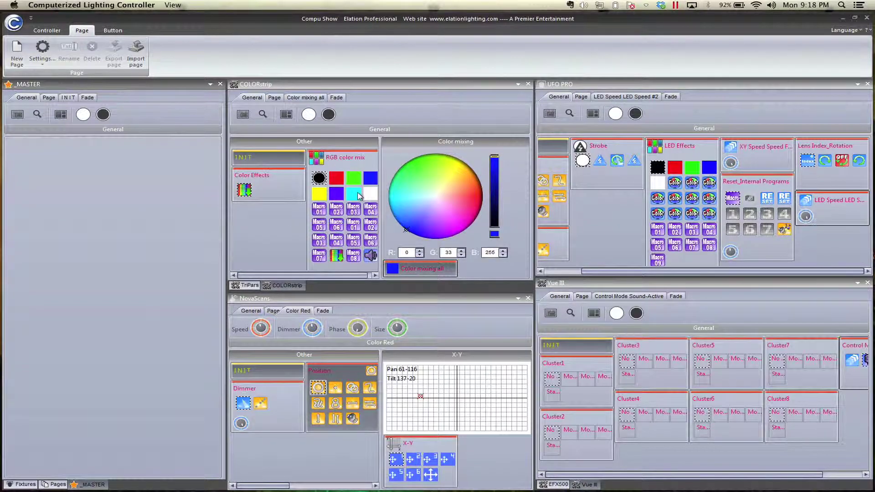
# Step: In the Test layer settings, add a zone named 'Flood Colormixing' set to colour mixing
pyautogui.click(210, 85)
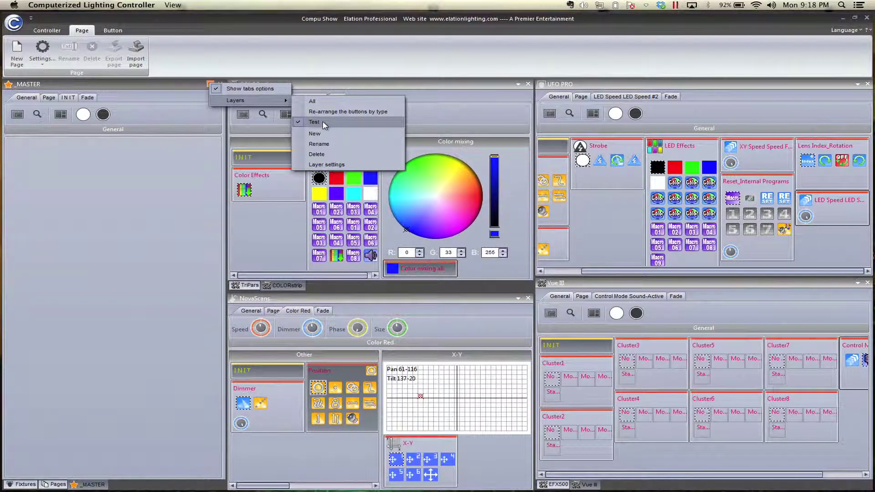
pyautogui.click(323, 165)
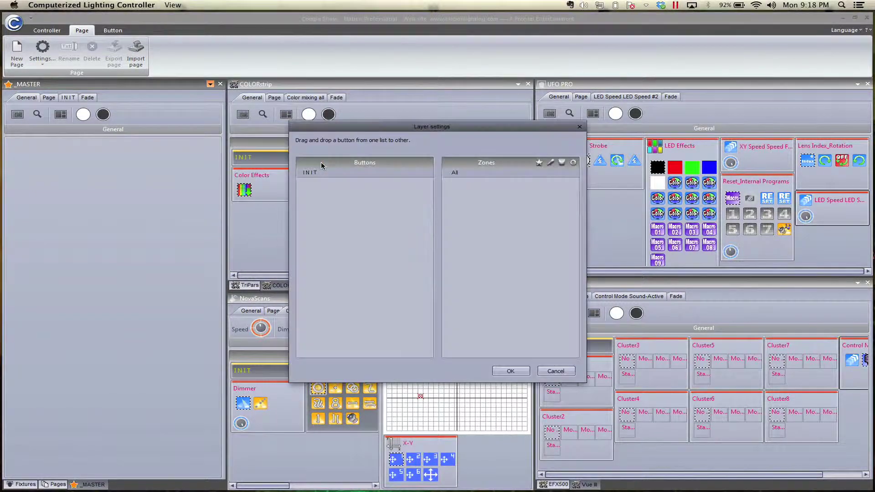
pyautogui.click(539, 162)
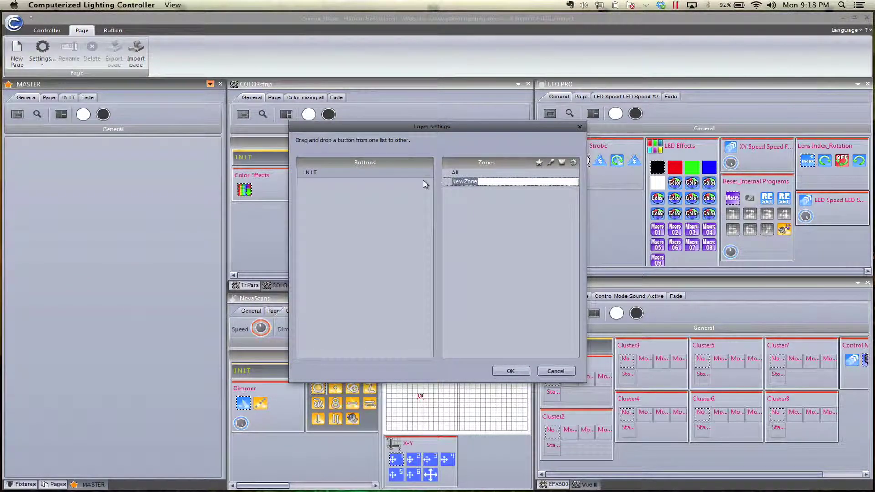
pyautogui.write('Flood Colormixing')
pyautogui.press('Return')
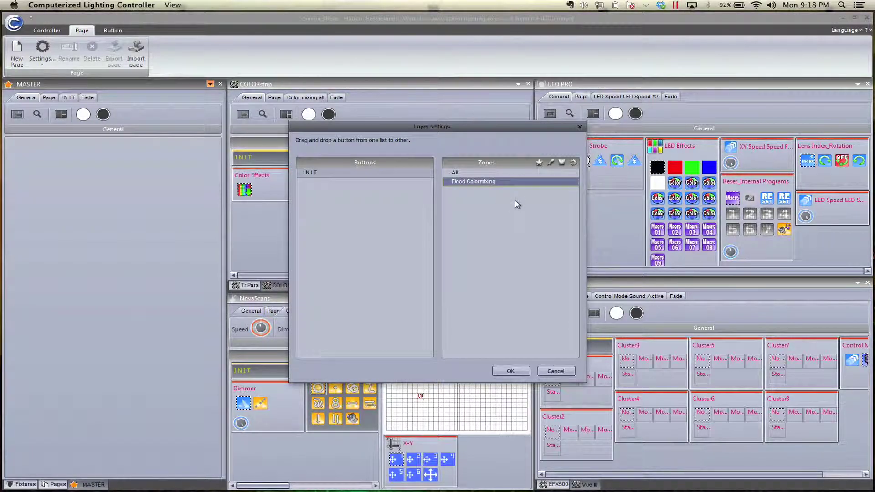
pyautogui.click(571, 164)
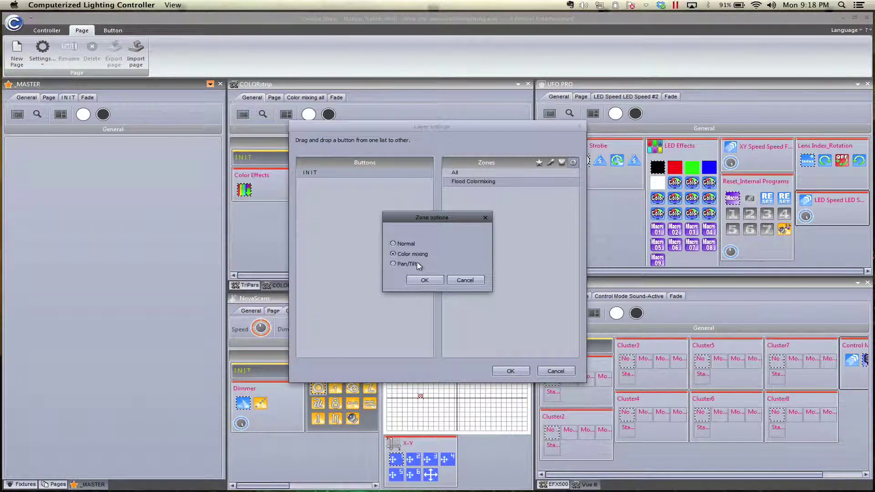
pyautogui.click(418, 279)
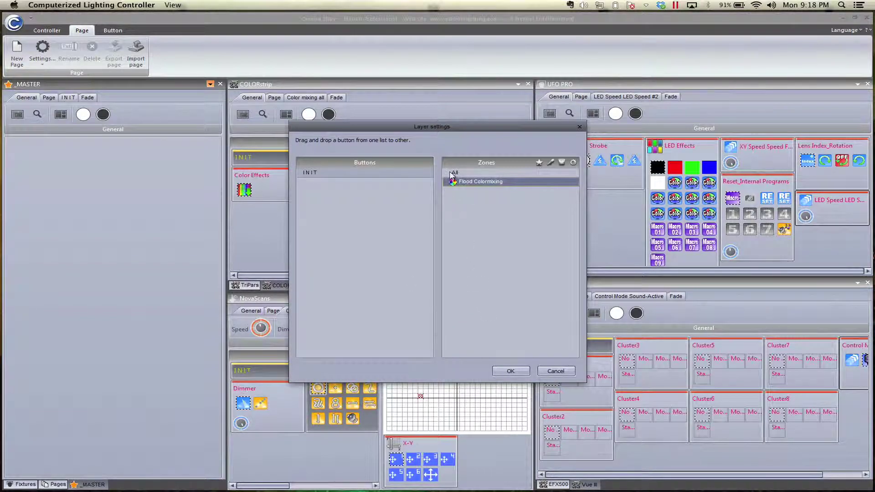
pyautogui.click(511, 371)
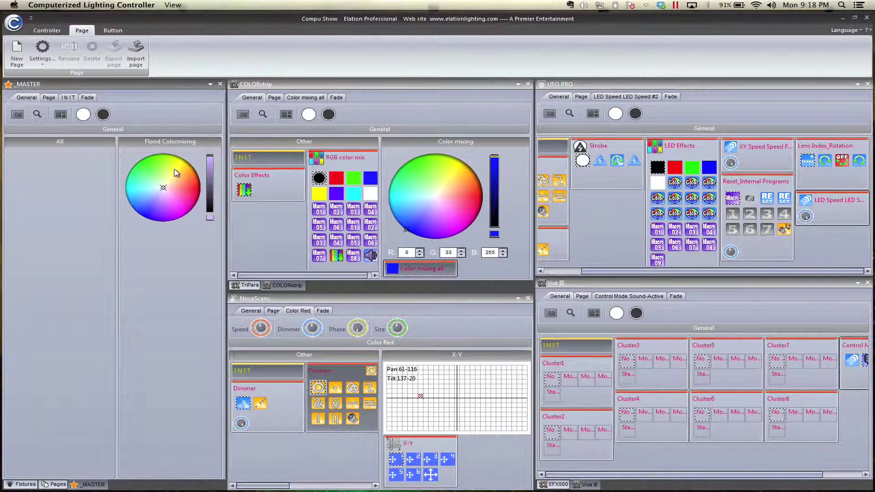
# Step: Tint Flood Colormixing pink-red, then create empty switch 'Colormixing All' on that layer and edit it
pyautogui.moveTo(164, 188); pyautogui.dragTo(147, 174)
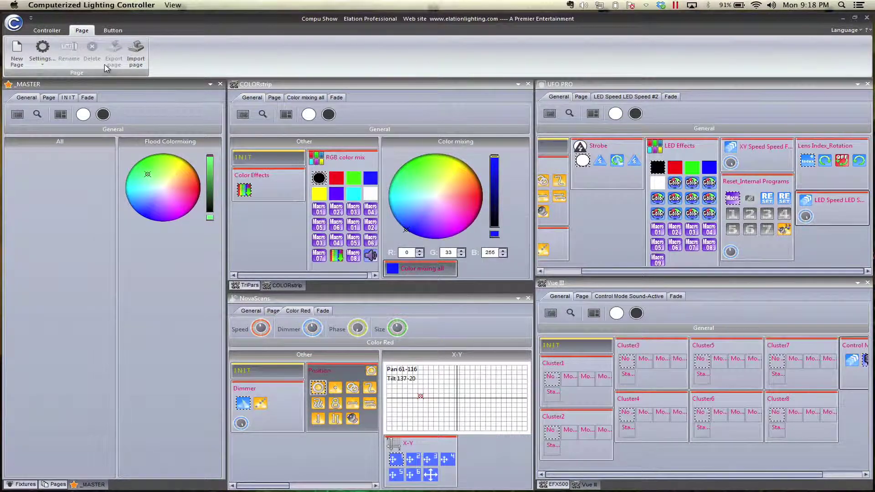
pyautogui.click(111, 29)
pyautogui.click(38, 54)
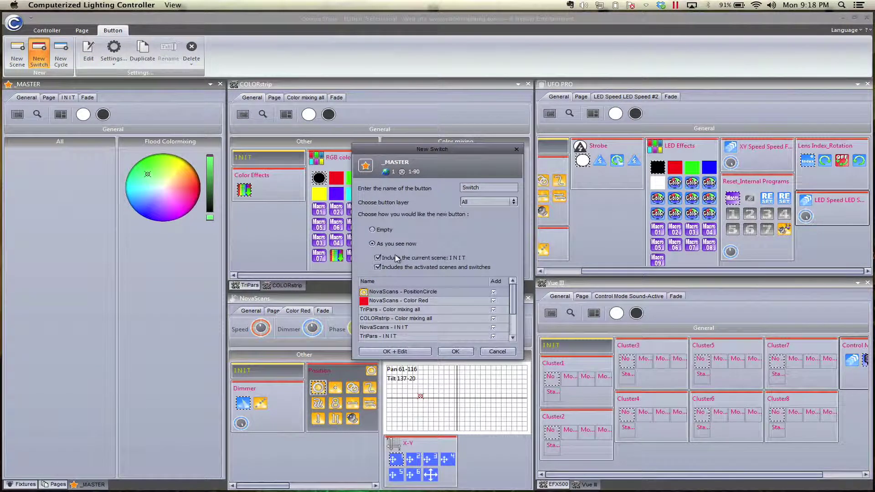
pyautogui.click(373, 230)
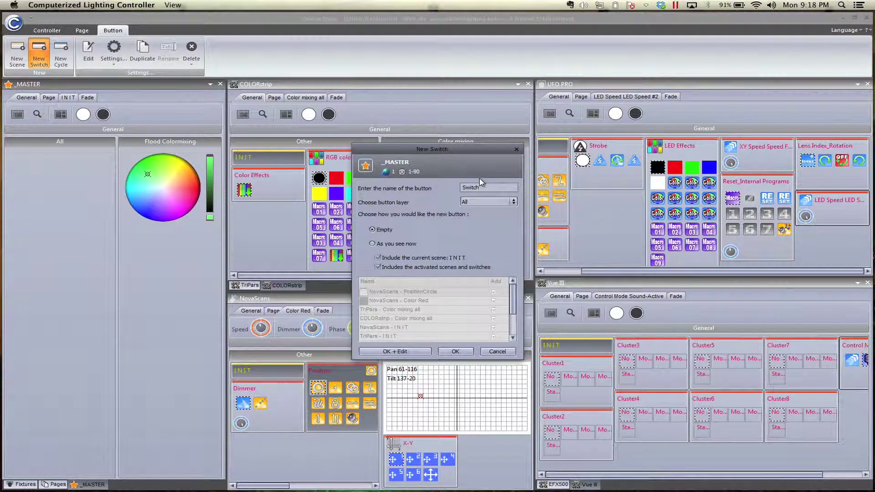
pyautogui.click(485, 201)
pyautogui.click(486, 218)
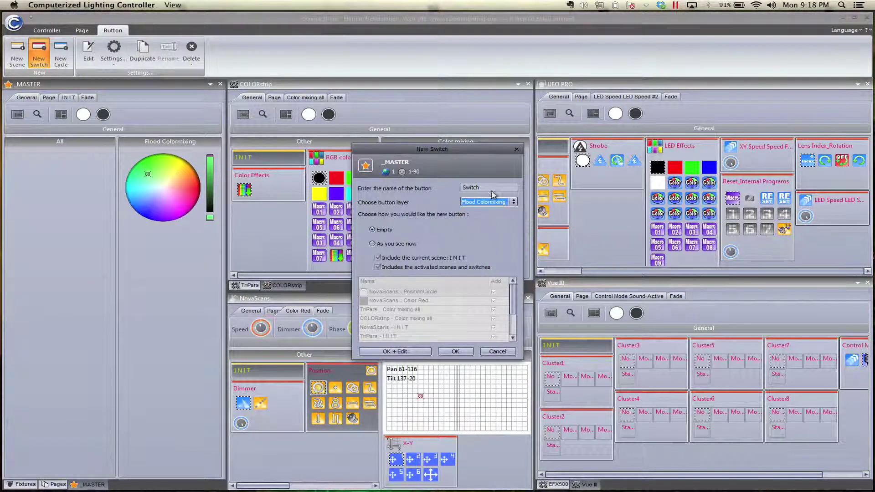
pyautogui.doubleClick(491, 187)
pyautogui.write('Color')
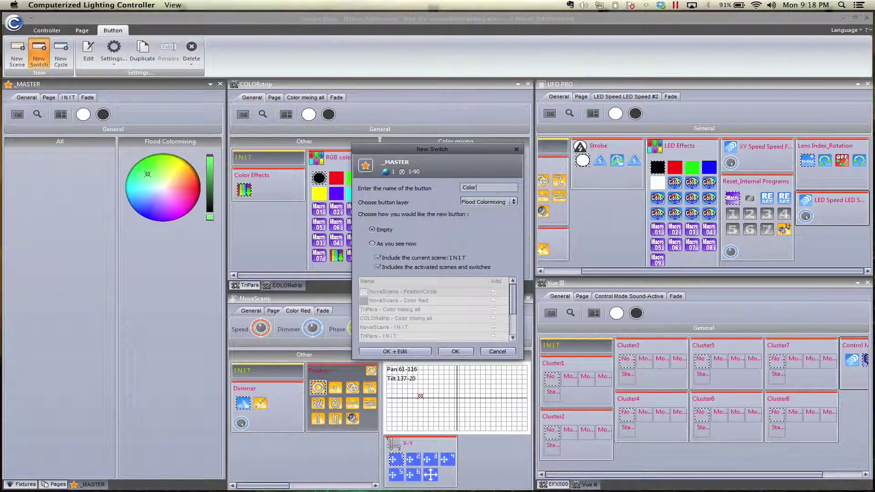
pyautogui.write('mixing All')
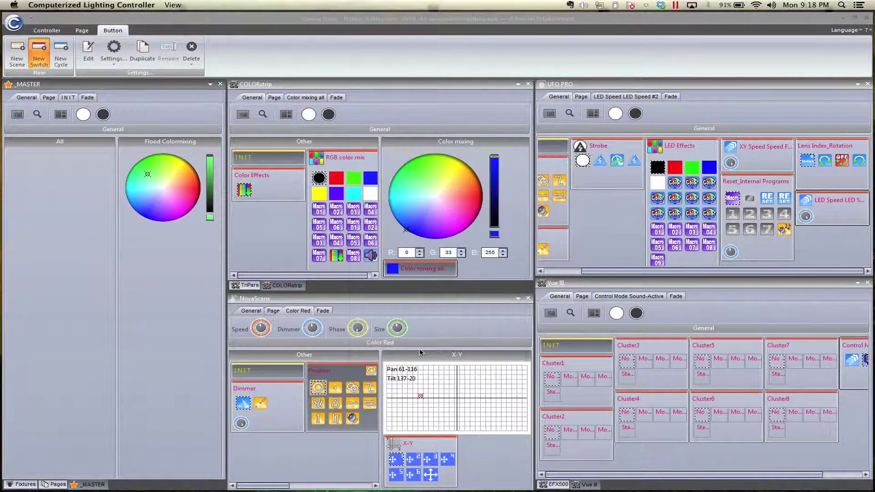
pyautogui.click(420, 350)
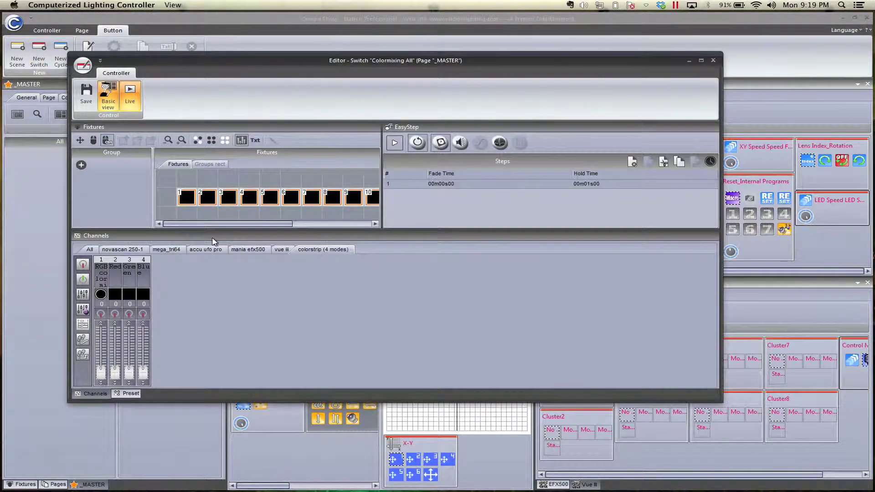
# Step: Select all 16 fixtures, including fixtures 11–16, for the switch
pyautogui.click(176, 218)
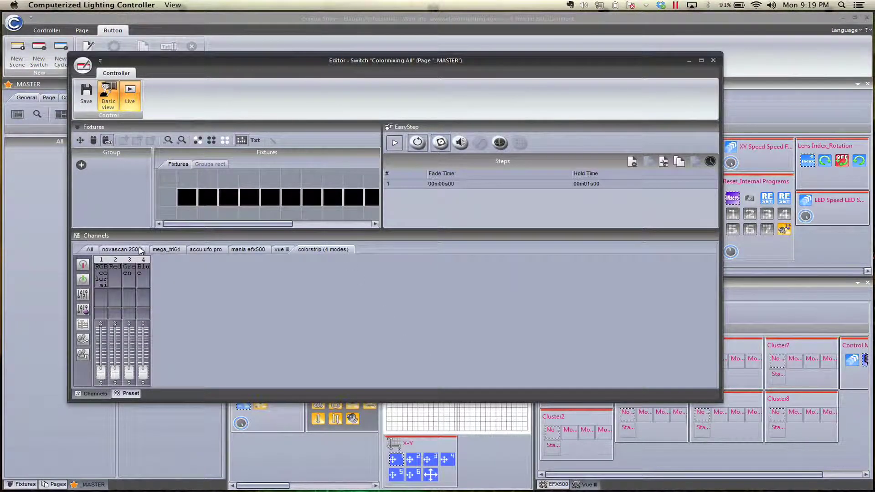
pyautogui.moveTo(177, 213); pyautogui.dragTo(372, 202)
pyautogui.moveTo(284, 224); pyautogui.dragTo(376, 228)
pyautogui.moveTo(378, 181); pyautogui.dragTo(116, 216)
pyautogui.moveTo(253, 223); pyautogui.dragTo(147, 222)
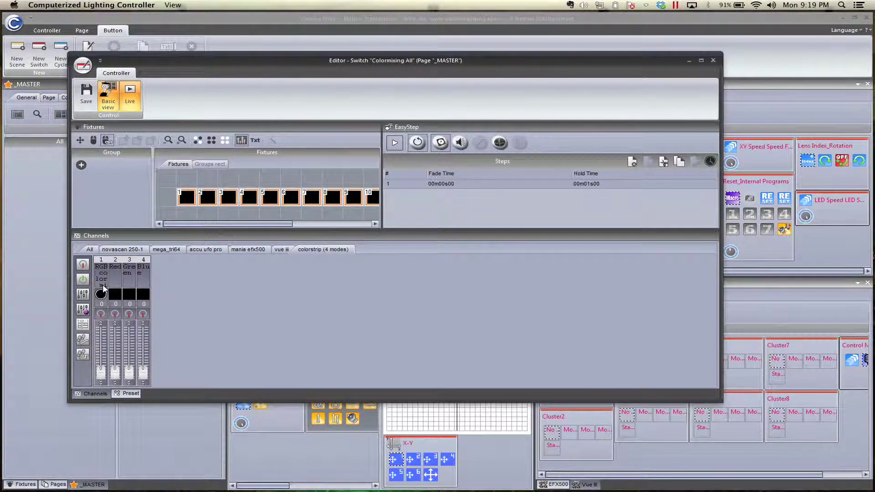
# Step: Activate the mega_tri64 Red, Green and Blue channels
pyautogui.click(130, 251)
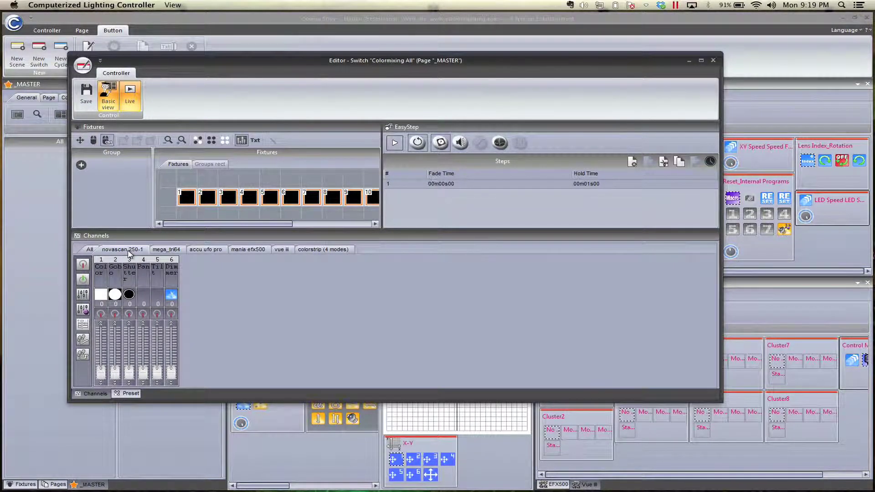
pyautogui.click(163, 250)
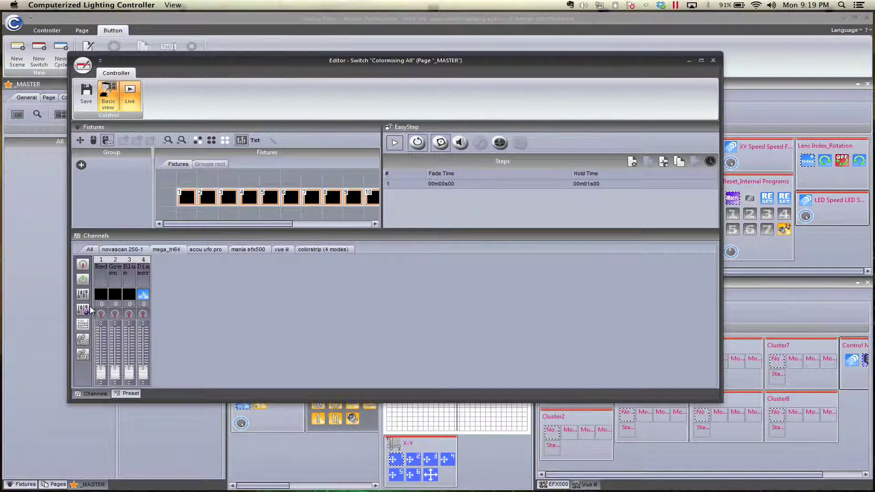
pyautogui.click(100, 313)
pyautogui.click(129, 314)
pyautogui.click(83, 294)
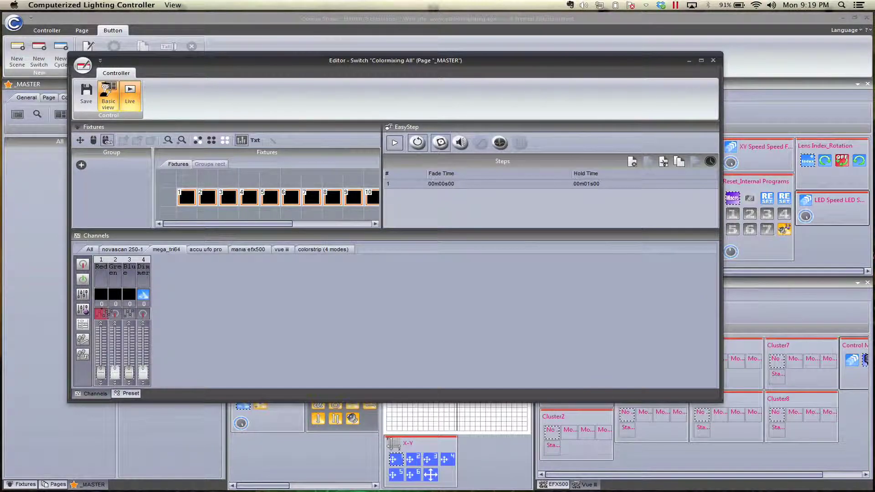
pyautogui.click(115, 314)
# Step: Show channel values in percent and set the Dimmer to full 255 (100%)
pyautogui.rightClick(144, 299)
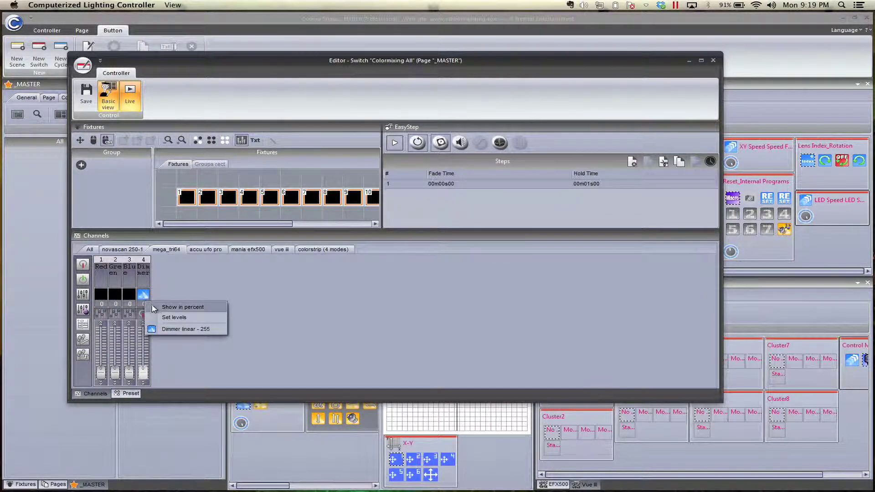
pyautogui.click(161, 321)
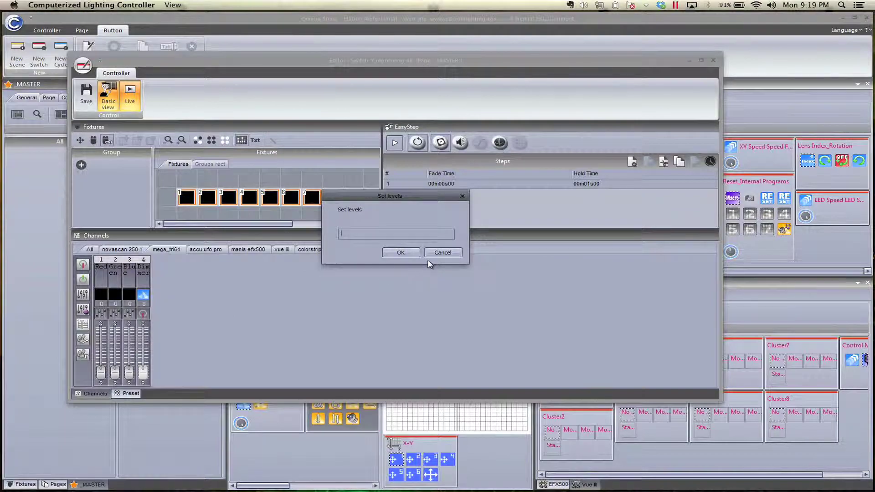
pyautogui.click(438, 253)
pyautogui.rightClick(147, 296)
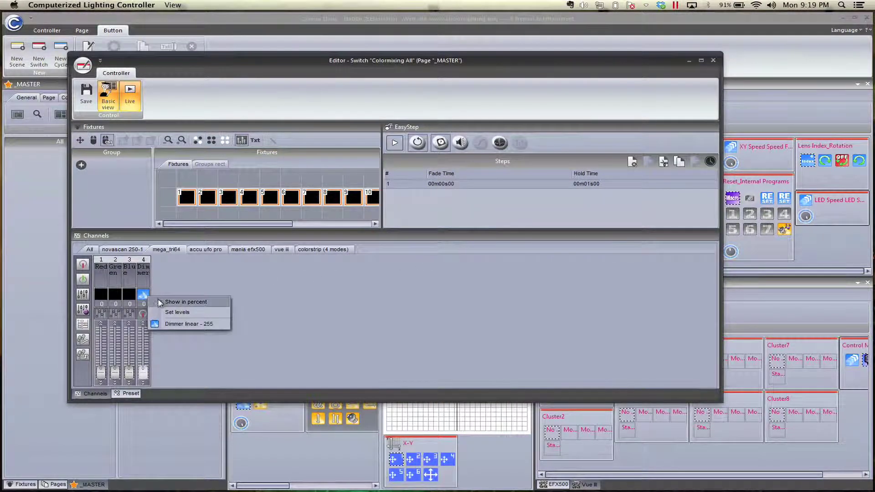
pyautogui.click(159, 302)
pyautogui.rightClick(145, 297)
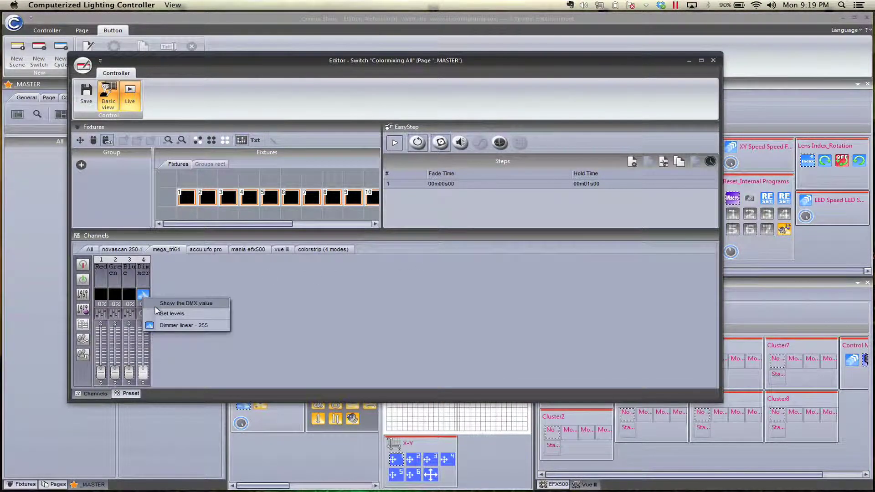
pyautogui.click(156, 317)
pyautogui.click(438, 253)
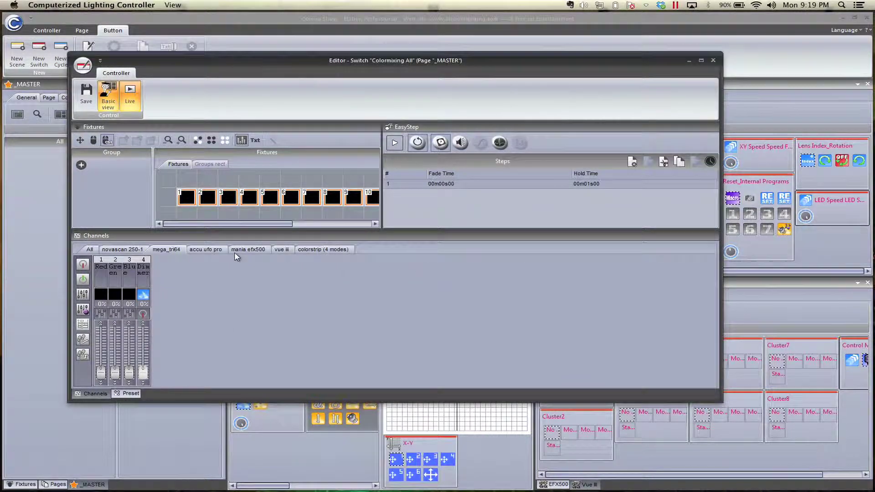
pyautogui.rightClick(145, 296)
pyautogui.click(184, 325)
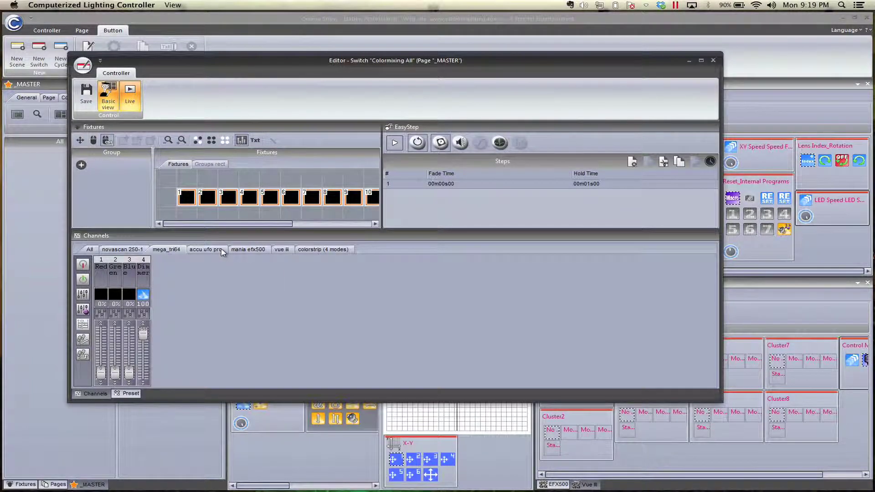
pyautogui.click(303, 251)
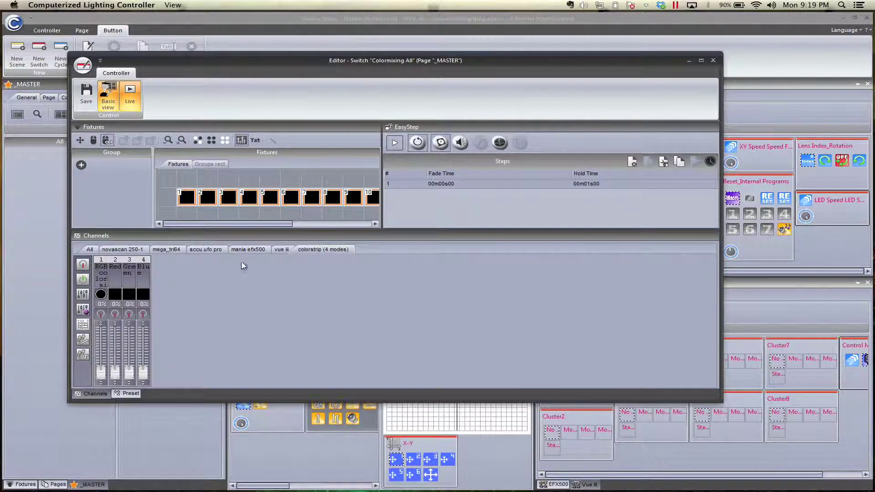
# Step: Give colorstrip channel 1 the RGB Colormix preset at 83% and activate its Red, Green, Blue channels
pyautogui.click(101, 295)
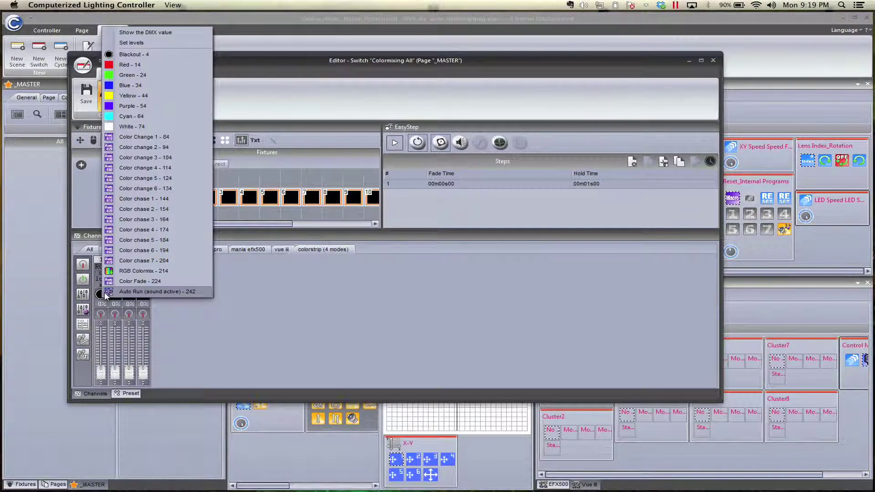
pyautogui.click(156, 271)
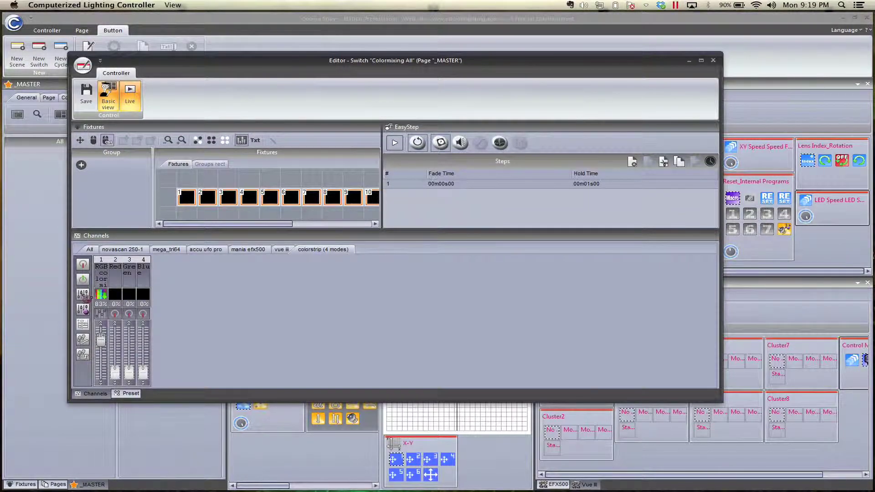
pyautogui.moveTo(115, 314)
pyautogui.mouseDown()
pyautogui.moveTo(147, 318)
pyautogui.moveTo(129, 301)
pyautogui.mouseUp()
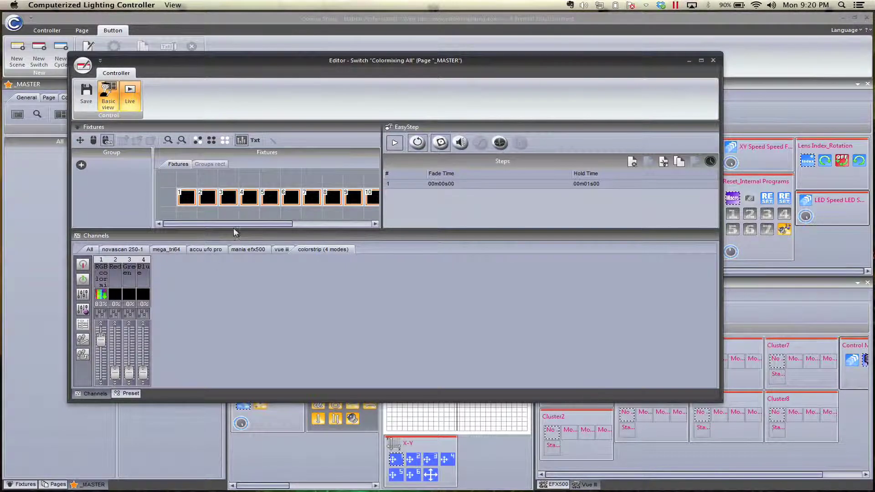
pyautogui.moveTo(237, 223); pyautogui.dragTo(343, 215)
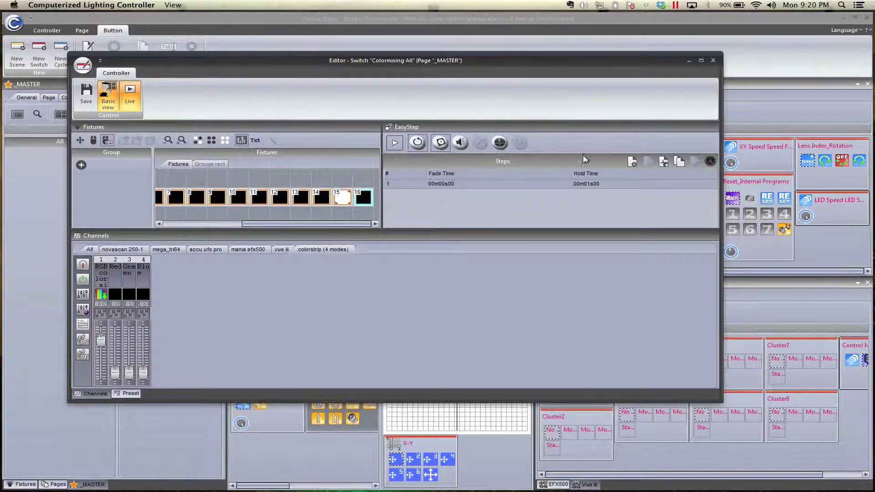
pyautogui.click(714, 61)
# Step: Save the switch, then set Flood Colormixing to full brightness and green
pyautogui.click(353, 248)
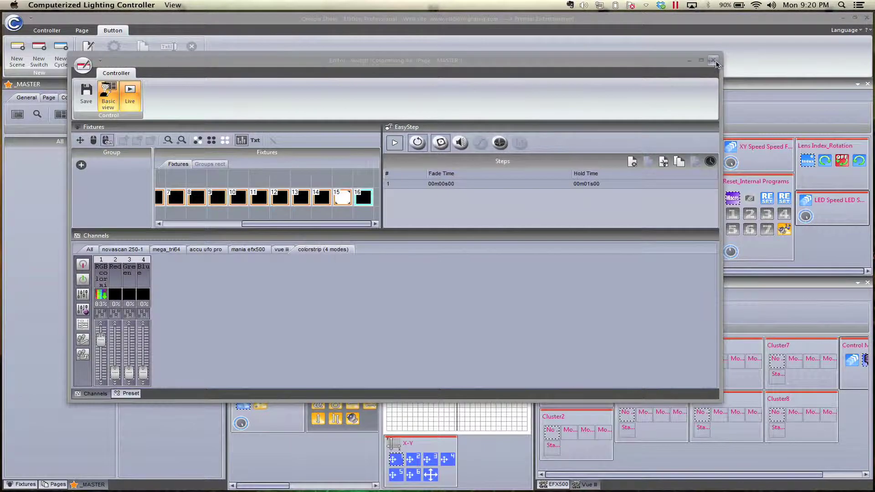
pyautogui.moveTo(211, 213); pyautogui.dragTo(212, 159)
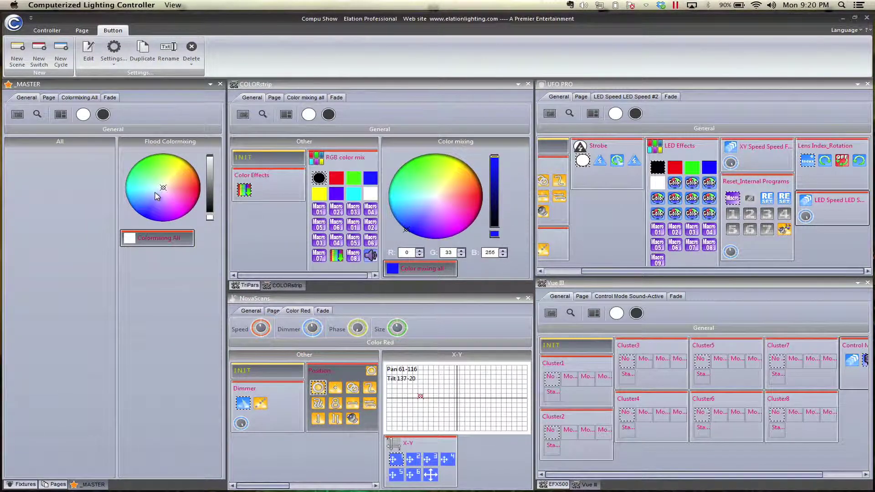
pyautogui.moveTo(156, 197)
pyautogui.mouseDown()
pyautogui.moveTo(155, 176)
pyautogui.moveTo(187, 176)
pyautogui.moveTo(164, 203)
pyautogui.moveTo(149, 179)
pyautogui.mouseUp()
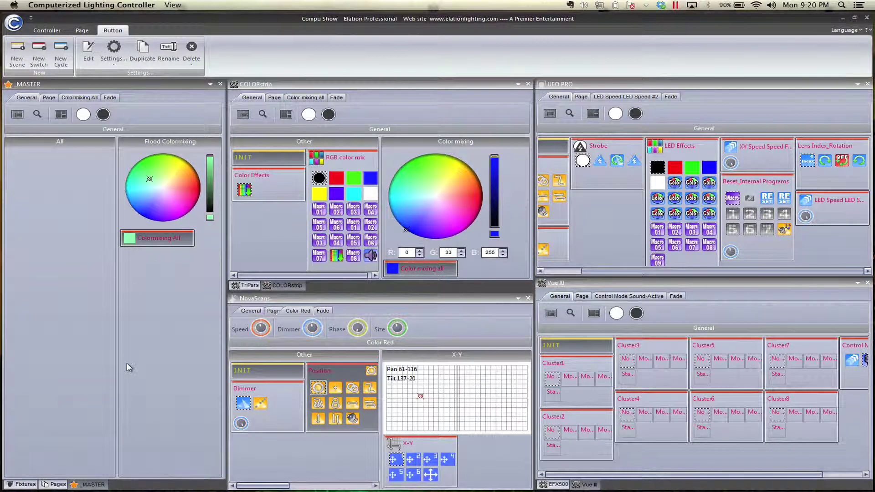
# Step: Float the Fixtures window over the colour zones, making it taller and wider
pyautogui.click(26, 484)
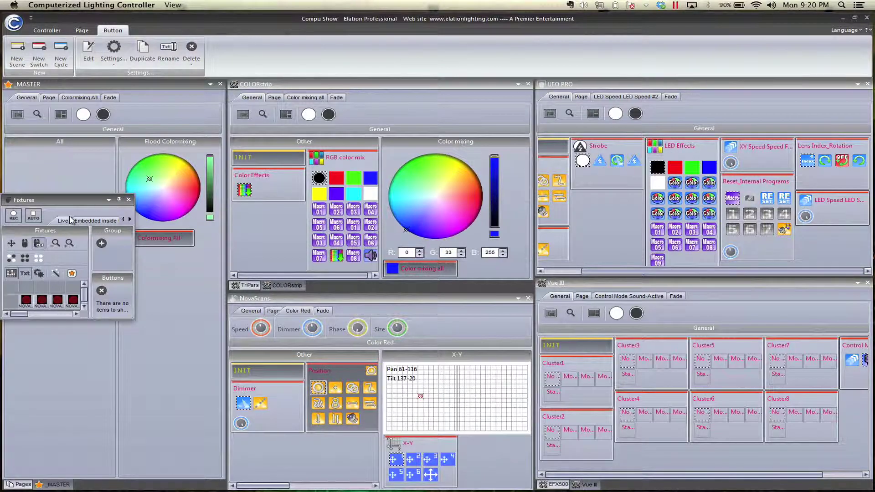
pyautogui.moveTo(63, 203); pyautogui.dragTo(387, 101)
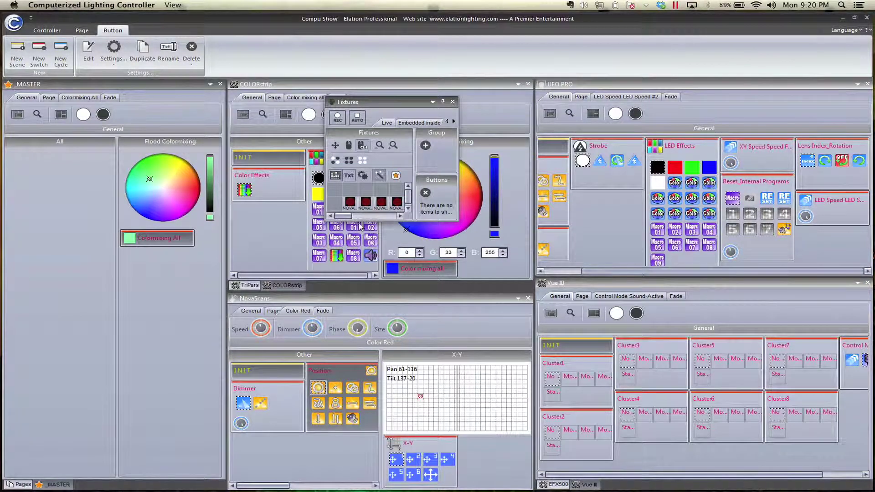
pyautogui.moveTo(329, 222); pyautogui.dragTo(324, 365)
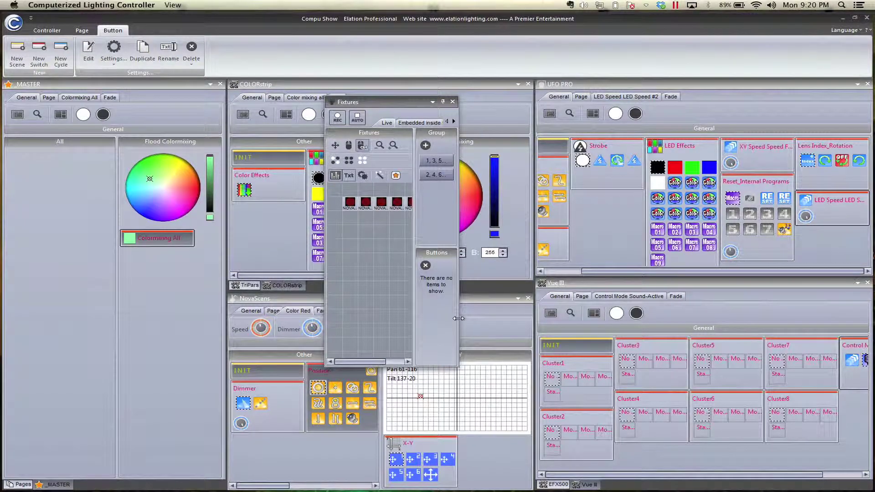
pyautogui.moveTo(459, 318); pyautogui.dragTo(661, 318)
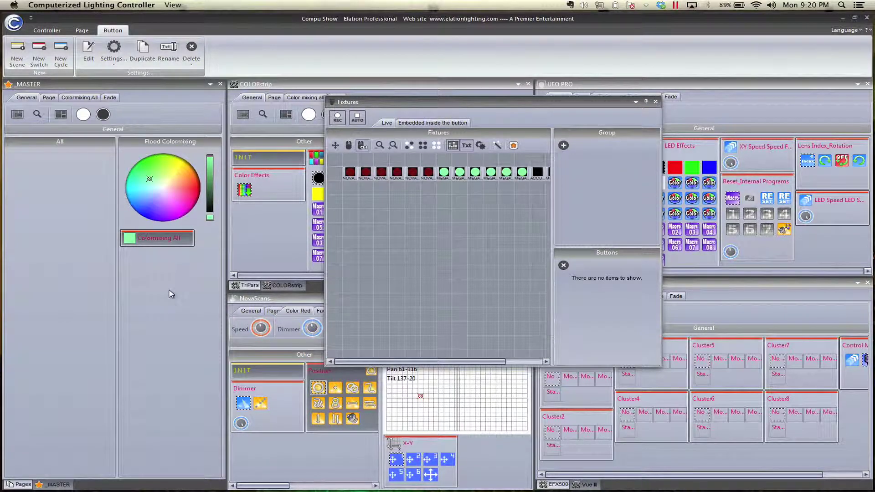
pyautogui.moveTo(442, 363); pyautogui.dragTo(479, 364)
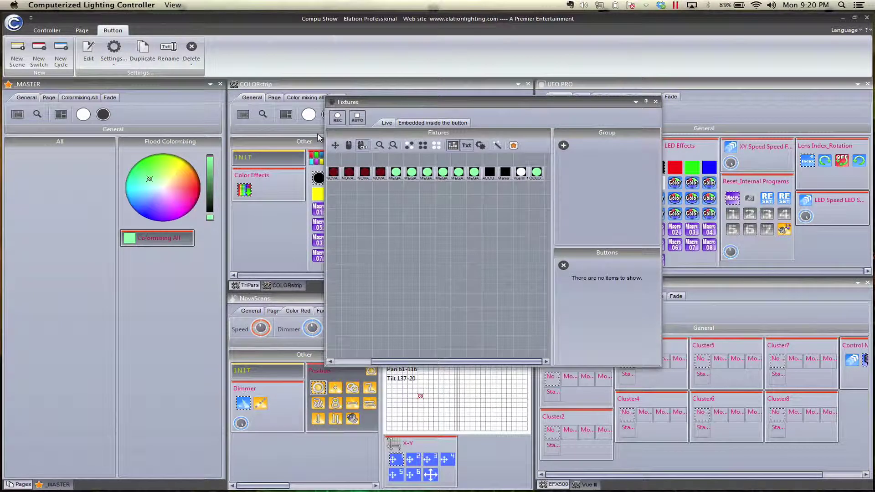
# Step: Sweep the Flood Colormixing colour through blues and purples, settling on yellow-green
pyautogui.moveTo(172, 176)
pyautogui.mouseDown()
pyautogui.moveTo(160, 188)
pyautogui.moveTo(195, 178)
pyautogui.moveTo(164, 176)
pyautogui.moveTo(178, 208)
pyautogui.moveTo(193, 173)
pyautogui.moveTo(186, 202)
pyautogui.moveTo(153, 171)
pyautogui.moveTo(145, 201)
pyautogui.moveTo(159, 213)
pyautogui.moveTo(177, 186)
pyautogui.moveTo(171, 181)
pyautogui.mouseUp()
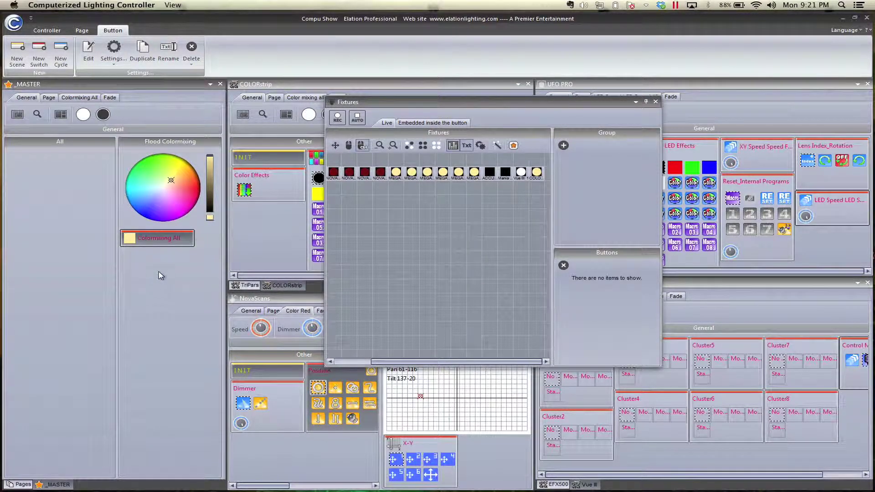
pyautogui.moveTo(156, 194)
pyautogui.mouseDown()
pyautogui.moveTo(148, 213)
pyautogui.moveTo(170, 220)
pyautogui.moveTo(190, 205)
pyautogui.moveTo(168, 155)
pyautogui.mouseUp()
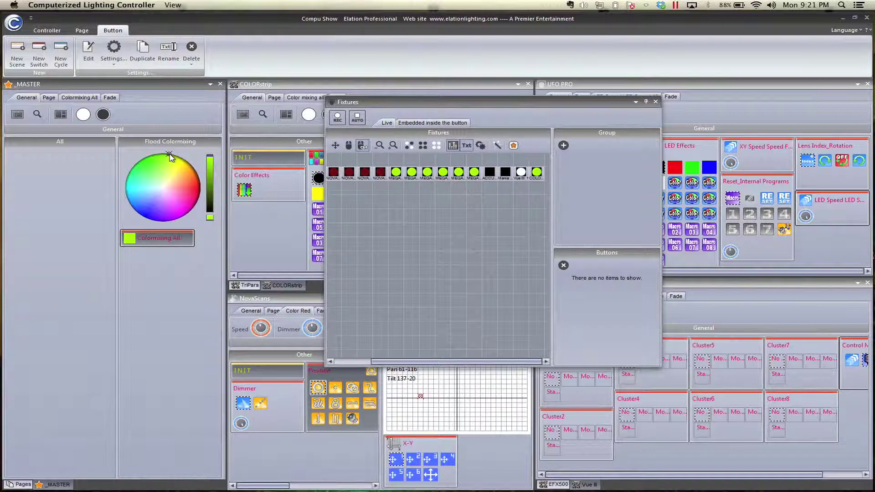
pyautogui.moveTo(169, 157)
pyautogui.mouseDown()
pyautogui.moveTo(155, 213)
pyautogui.moveTo(132, 195)
pyautogui.moveTo(165, 161)
pyautogui.mouseUp()
# Step: Review the _MASTER layer settings, then rename the empty layer to Wedding
pyautogui.click(210, 84)
pyautogui.moveTo(228, 100)
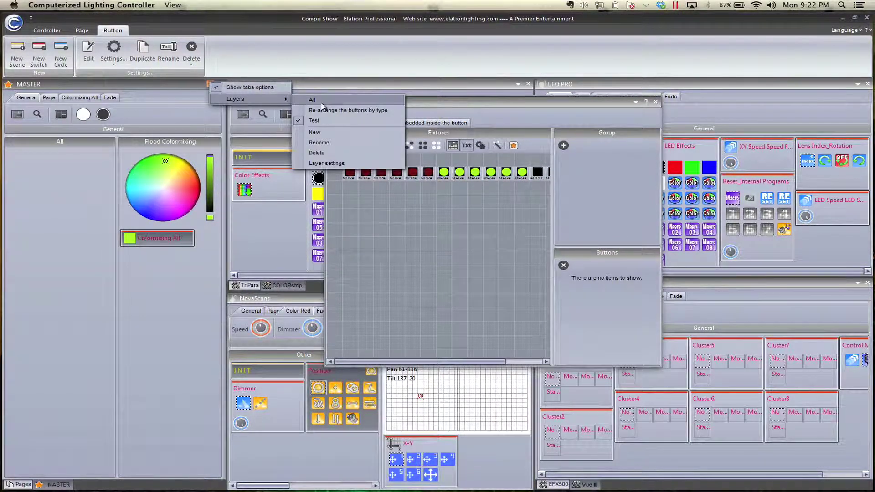
pyautogui.click(326, 163)
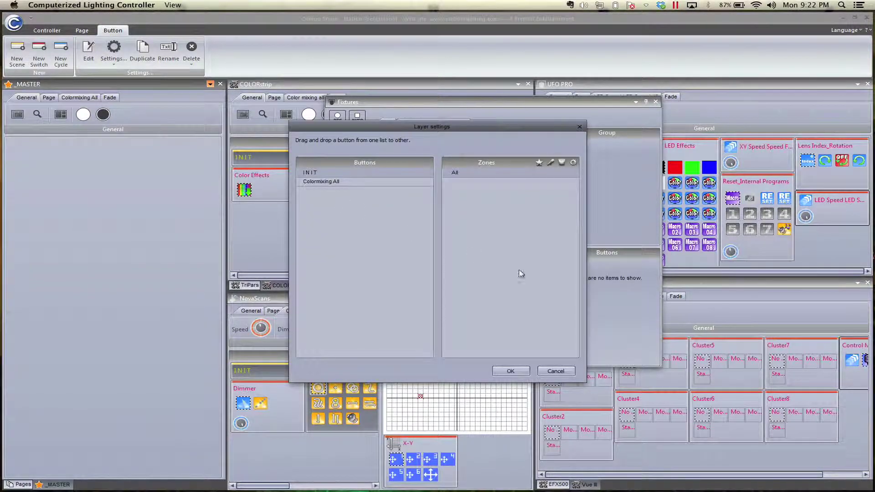
pyautogui.click(509, 371)
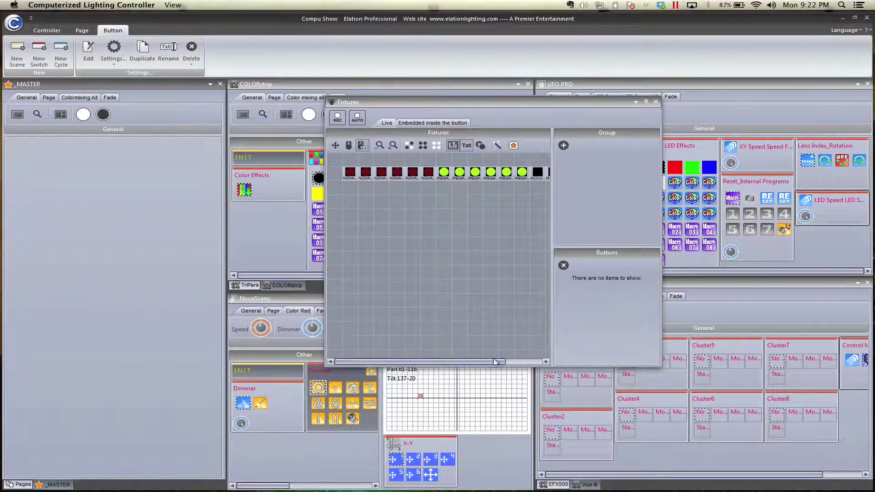
pyautogui.click(210, 84)
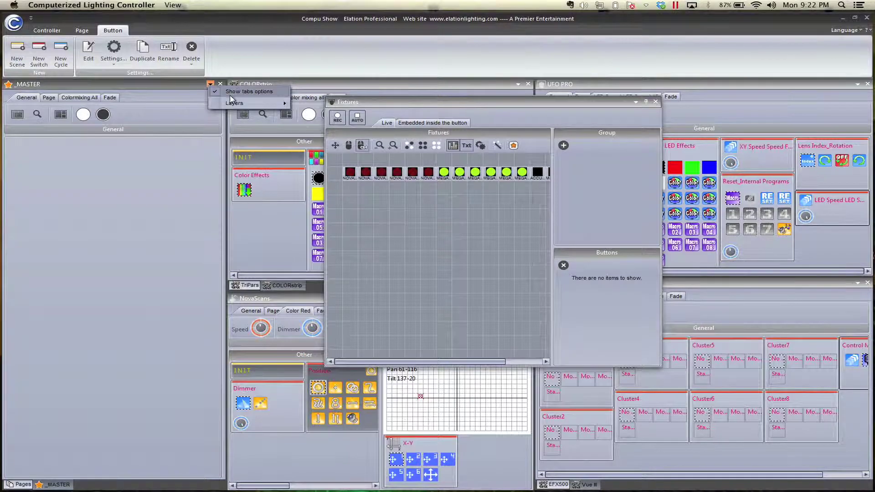
pyautogui.moveTo(230, 103)
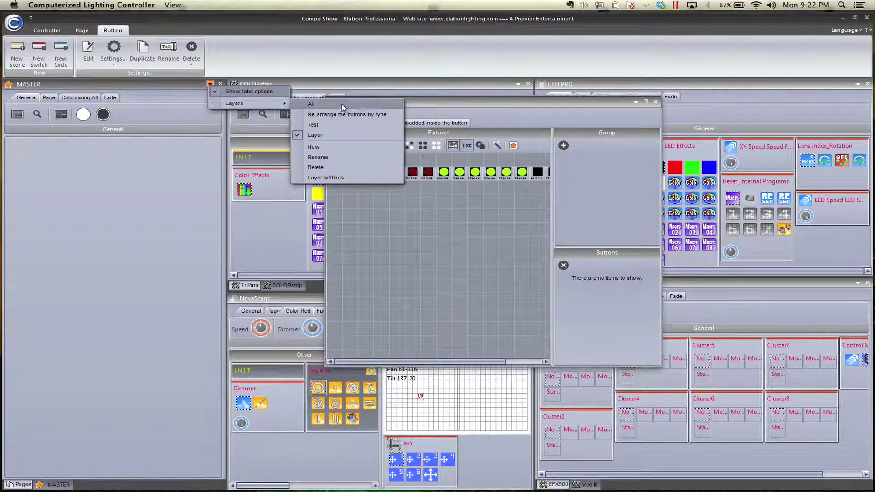
pyautogui.click(326, 159)
pyautogui.write('Fixtures')
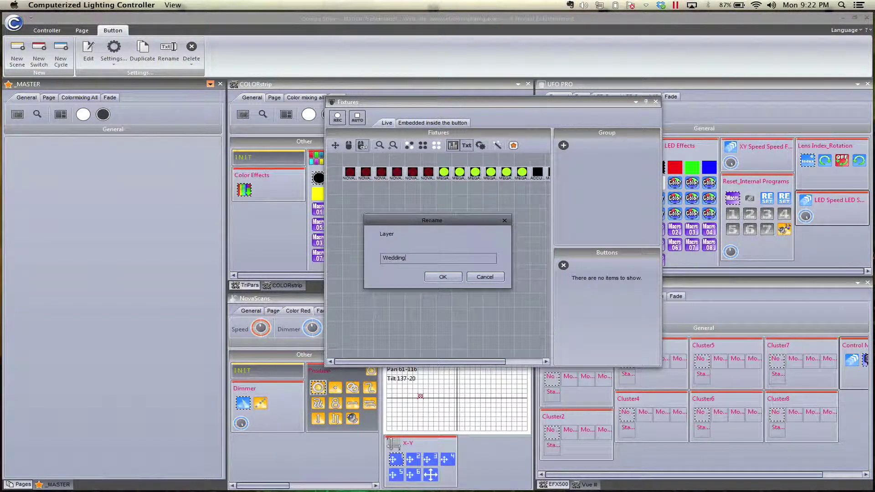
pyautogui.press('Return')
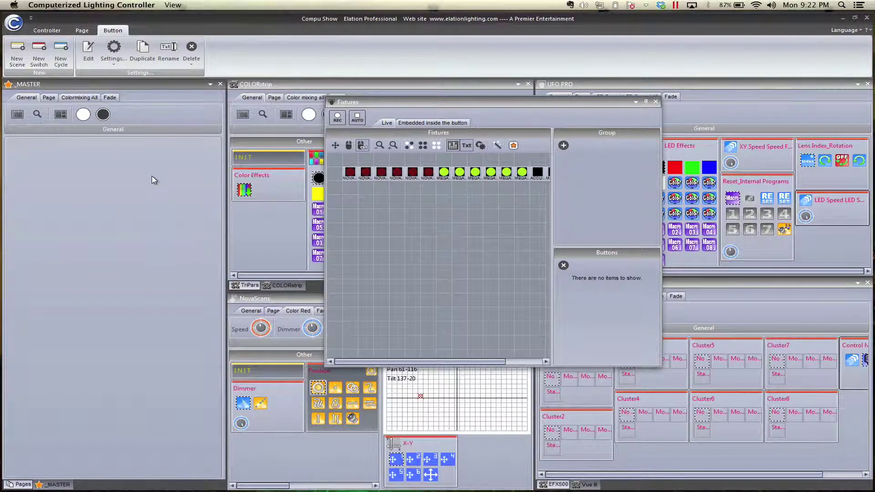
# Step: Switch the _MASTER page back to the Test layer
pyautogui.click(208, 85)
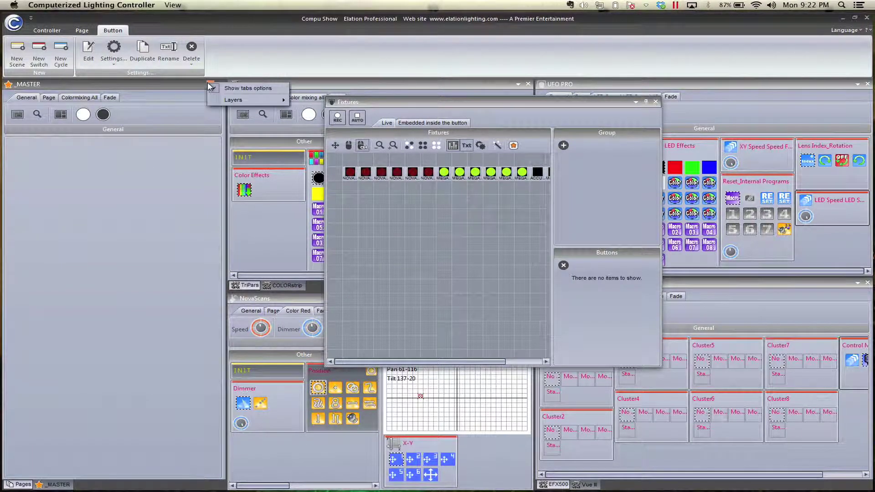
pyautogui.moveTo(212, 98)
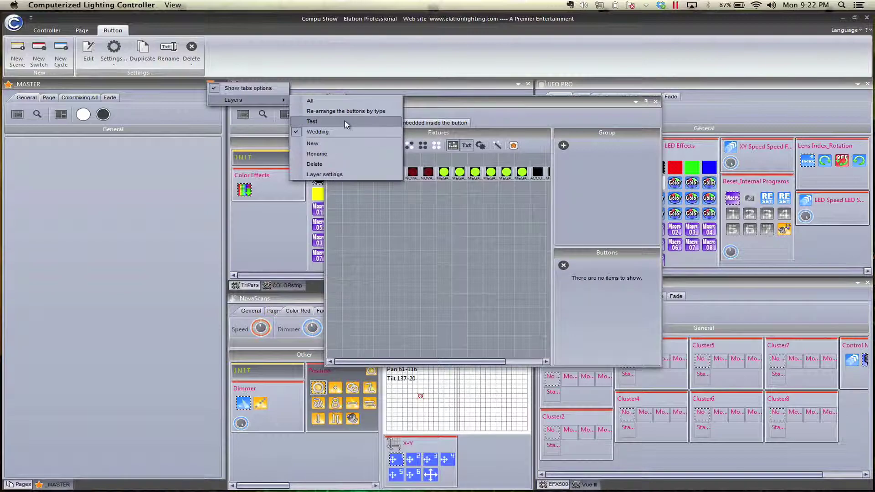
pyautogui.click(347, 122)
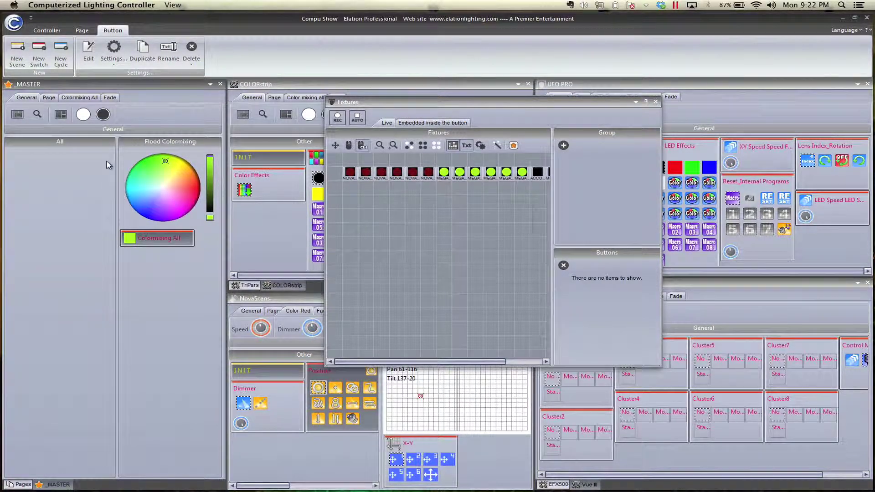
# Step: Show All layers then Test on _MASTER, and dock the Fixtures window on the left
pyautogui.click(210, 85)
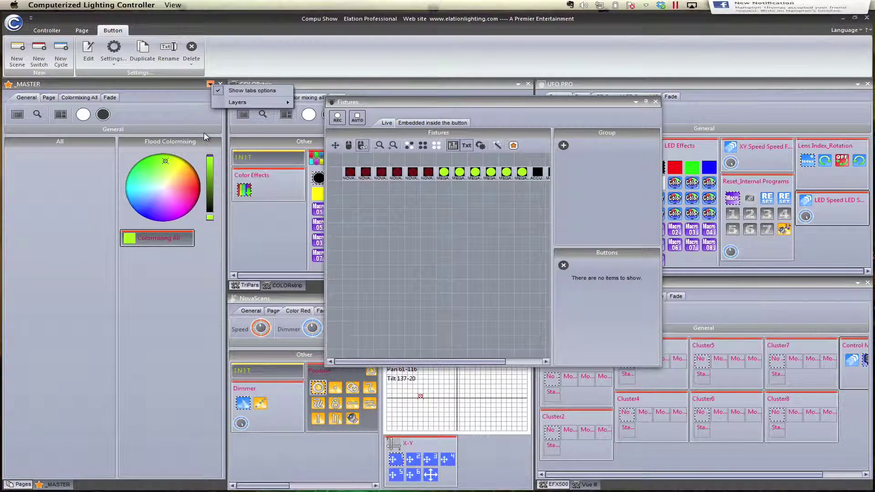
pyautogui.moveTo(237, 102)
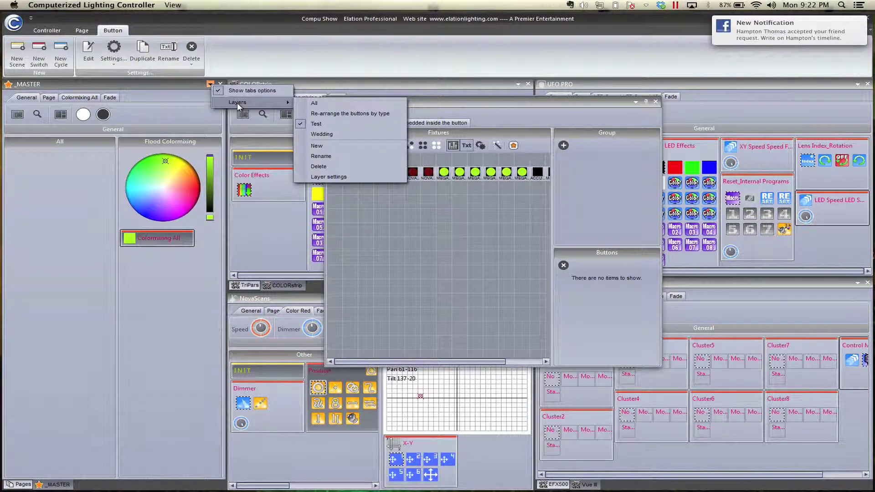
pyautogui.click(327, 102)
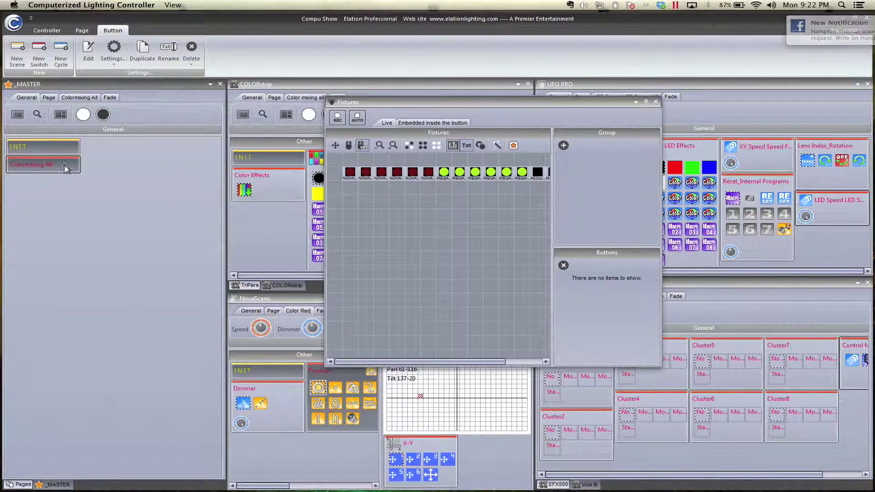
pyautogui.click(211, 84)
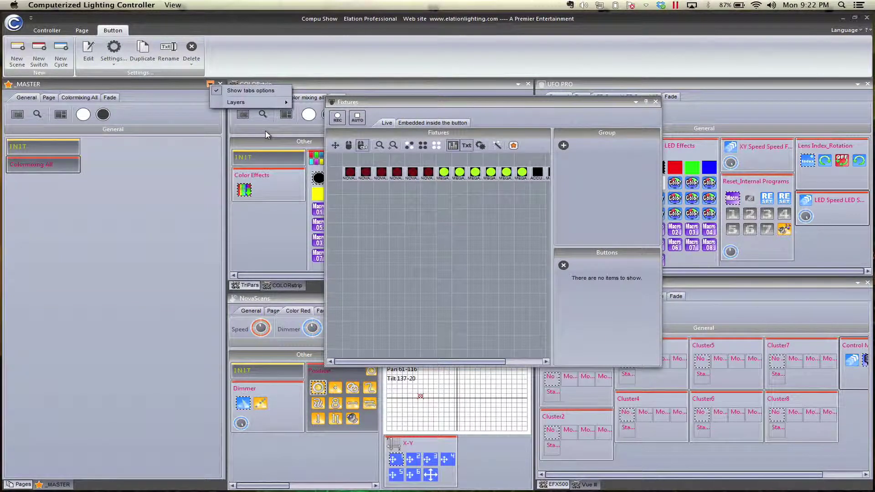
pyautogui.moveTo(263, 101)
pyautogui.click(352, 127)
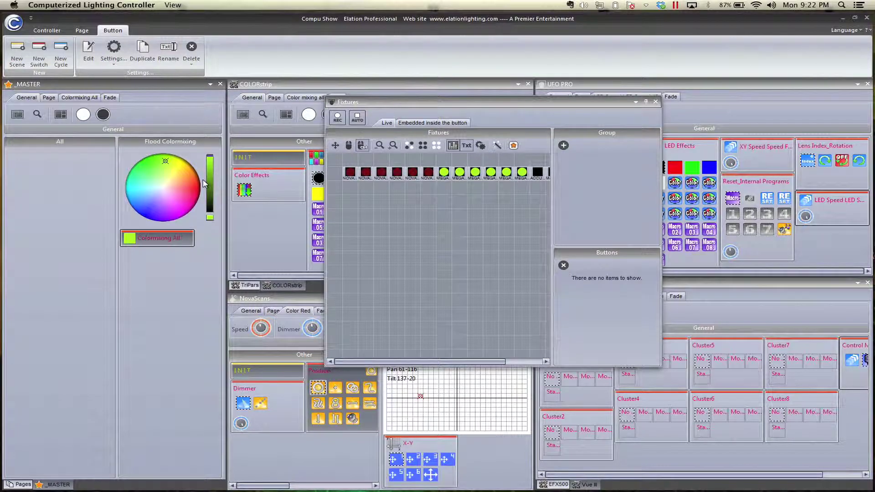
pyautogui.click(275, 228)
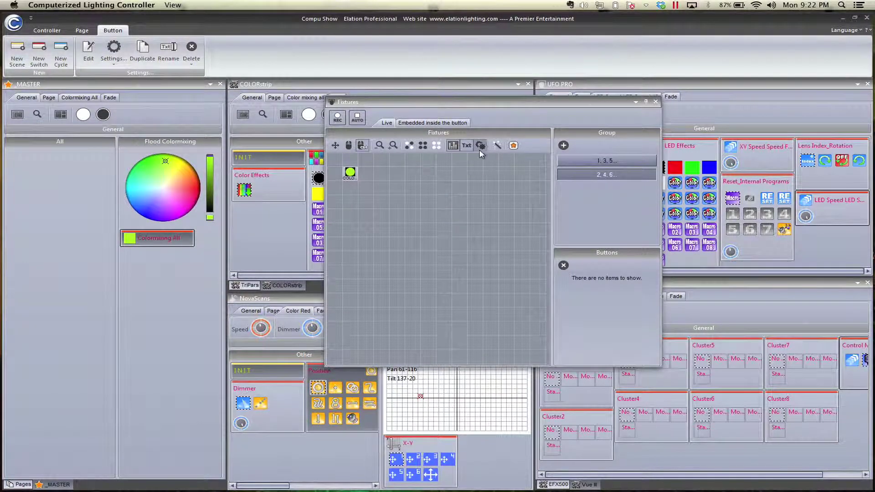
pyautogui.moveTo(485, 103)
pyautogui.mouseDown()
pyautogui.moveTo(401, 183)
pyautogui.moveTo(131, 280)
pyautogui.moveTo(103, 269)
pyautogui.moveTo(113, 284)
pyautogui.mouseUp()
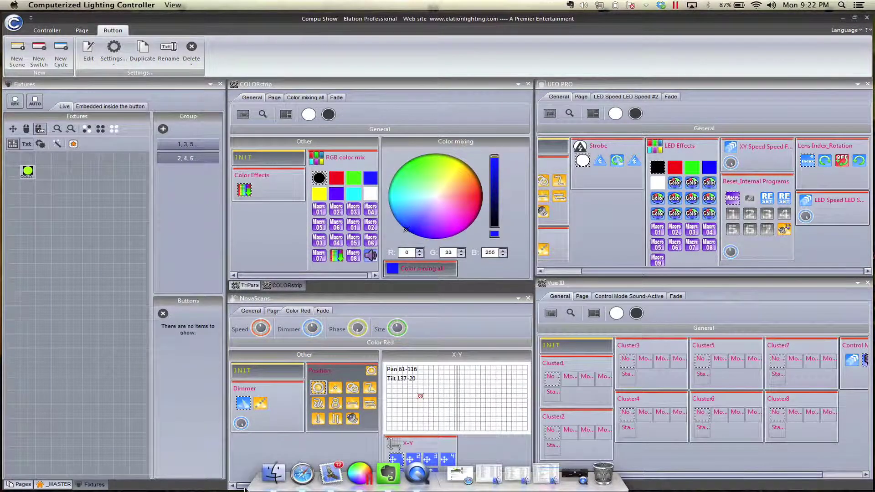
# Step: Bring up the CompuShow walkthrough YouTube page in Safari, then QuickTime Player
pyautogui.click(305, 472)
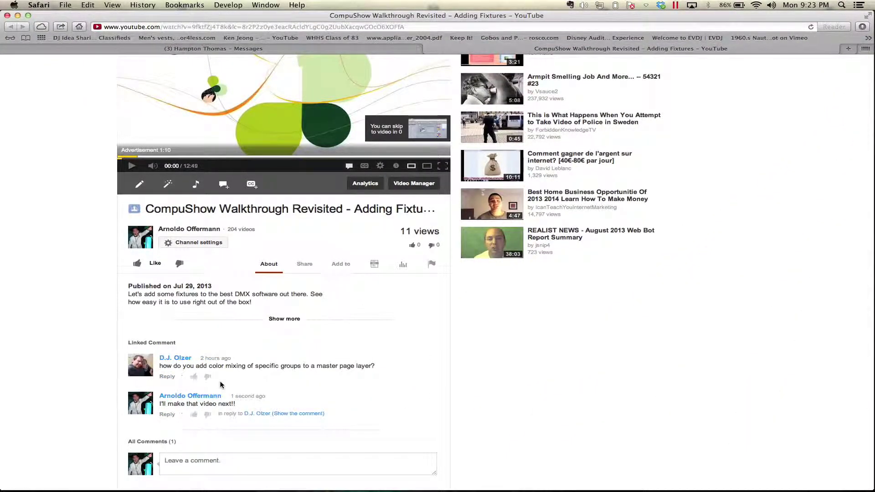
pyautogui.moveTo(445, 484)
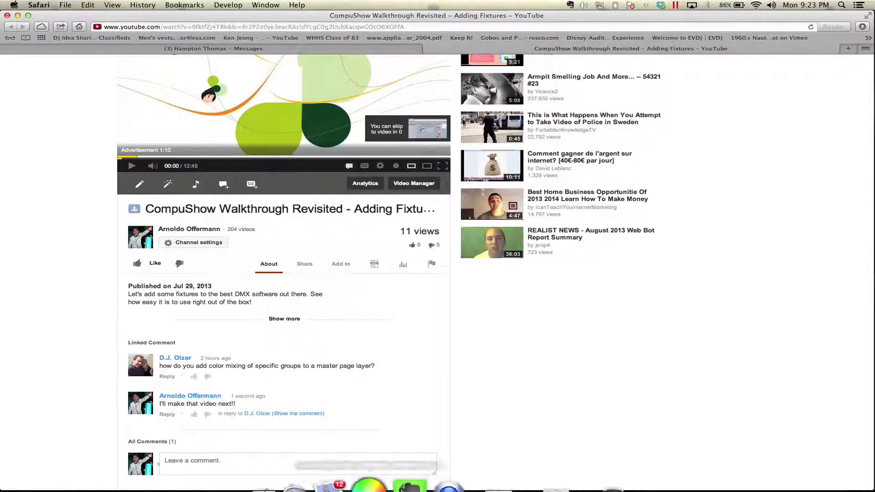
pyautogui.click(442, 482)
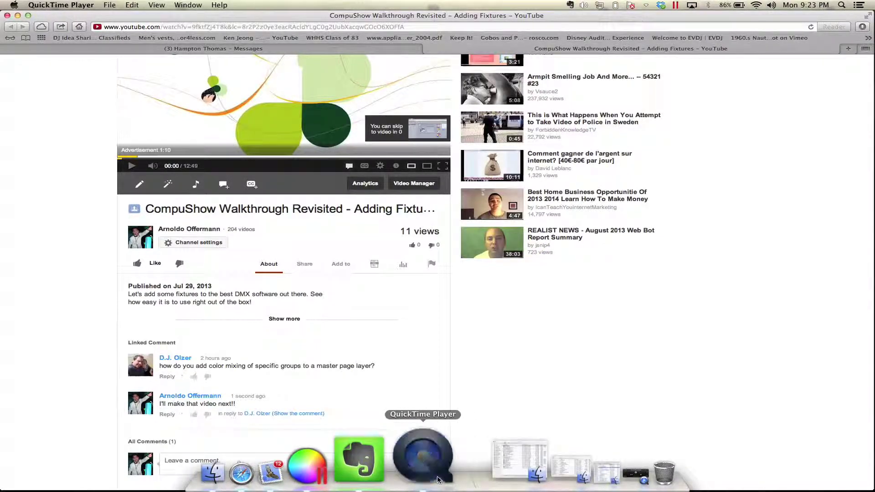